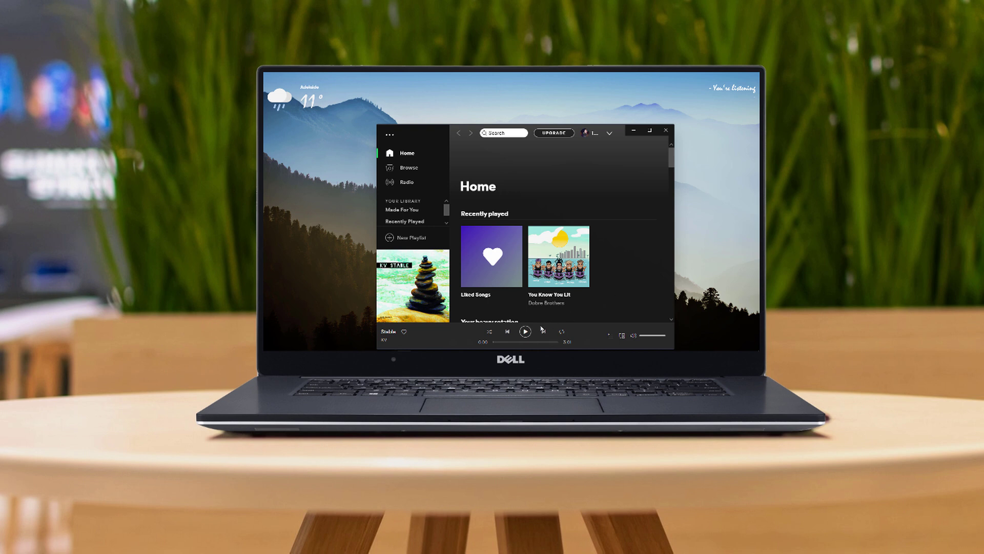
- Play the next track in Spotify to preview the desktop's now-playing display, pausing it and minimizing the player at the end
{"action": "left_click", "coordinate": [526, 331]}
{"action": "left_click", "coordinate": [544, 332]}
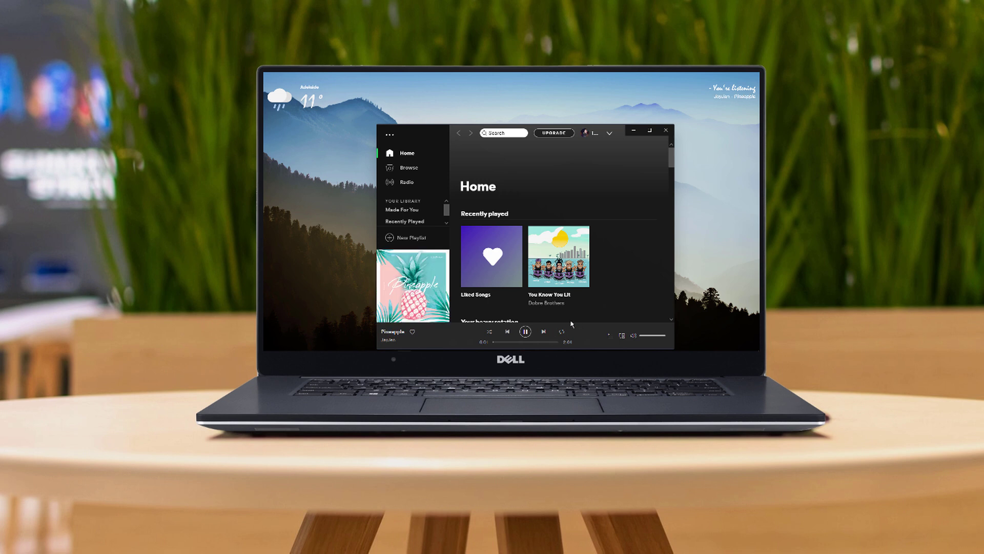
{"action": "left_click", "coordinate": [528, 330]}
{"action": "left_click", "coordinate": [633, 131]}
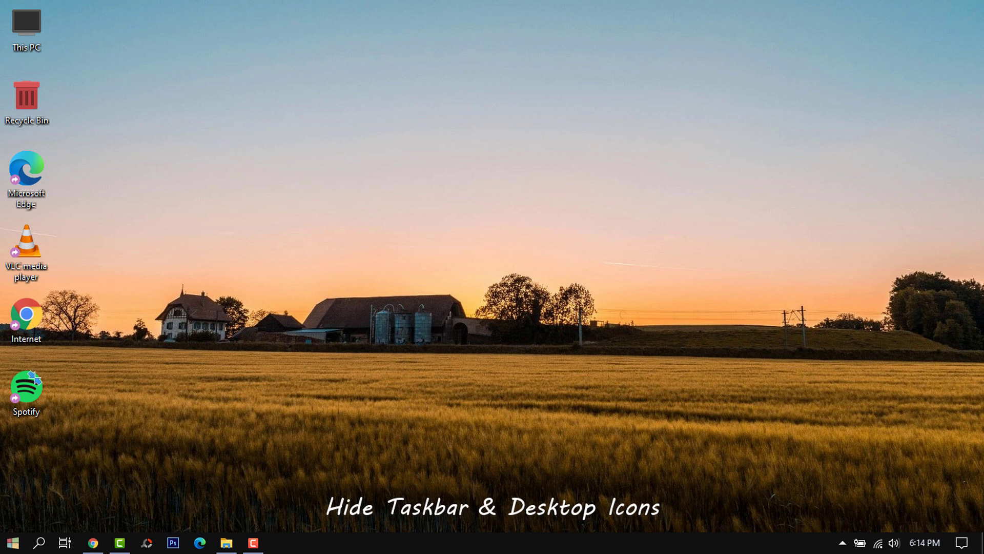
- Hide all desktop icons by turning off Show desktop icons
{"action": "right_click", "coordinate": [523, 192]}
{"action": "mouse_move", "coordinate": [608, 199]}
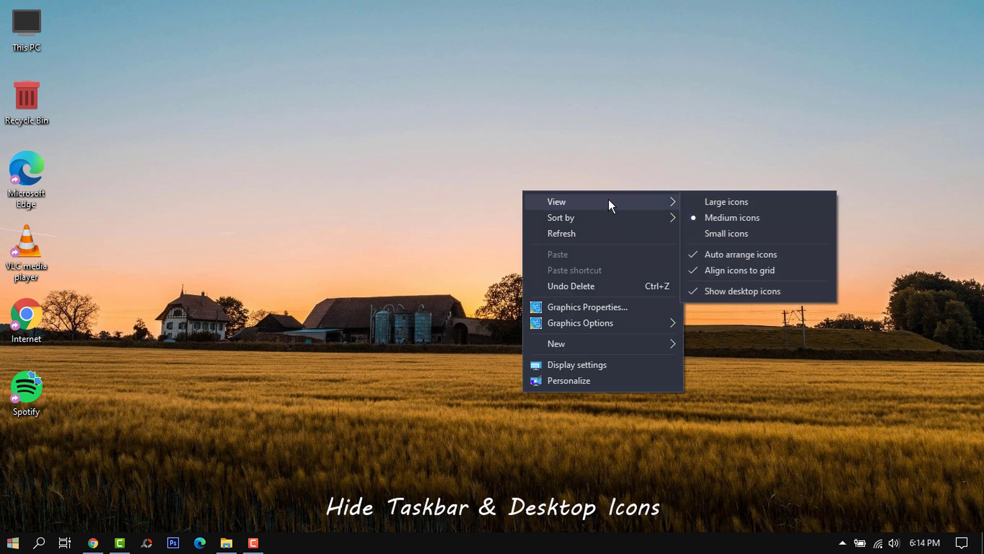
{"action": "left_click", "coordinate": [777, 299]}
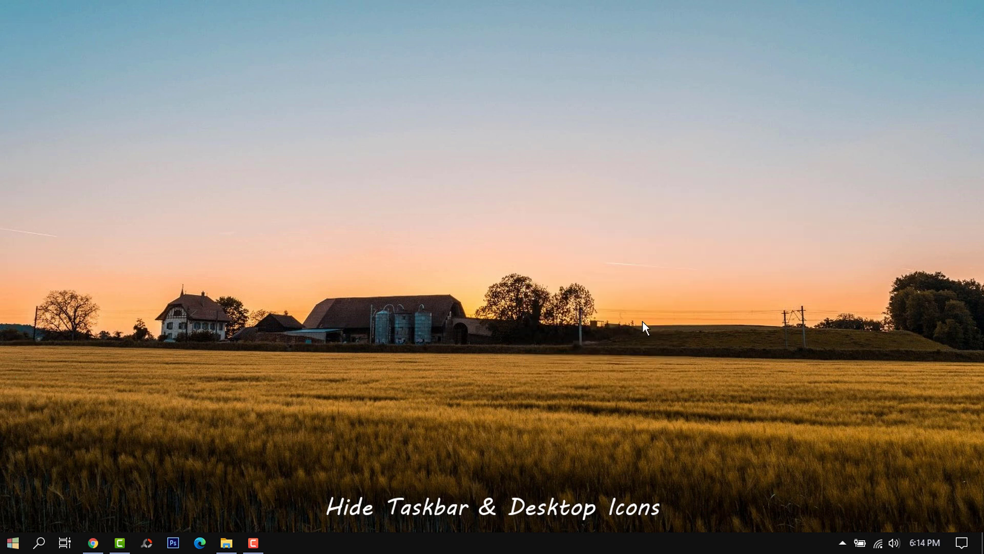
- Turn on automatic hiding of the taskbar in desktop mode and close Settings
{"action": "right_click", "coordinate": [577, 543]}
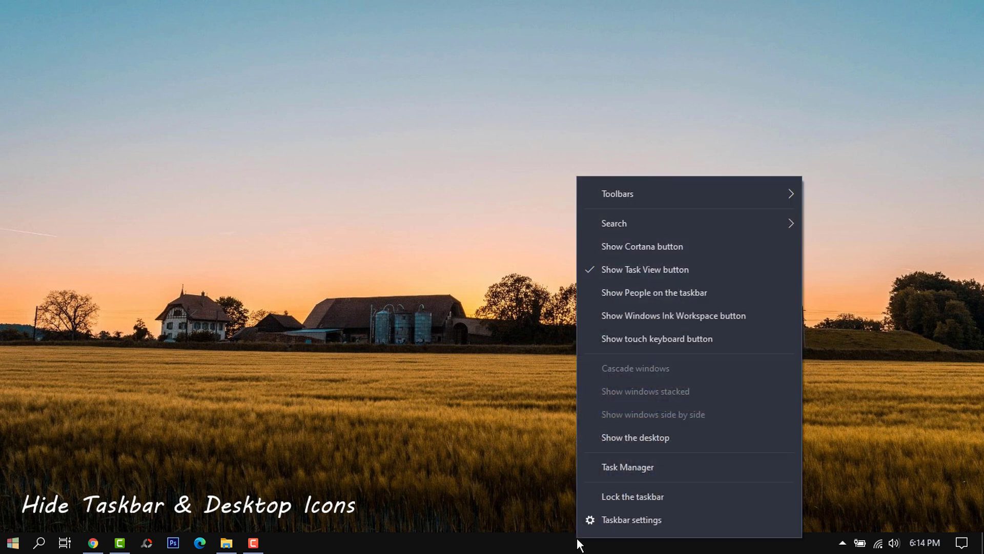
{"action": "left_click", "coordinate": [683, 519]}
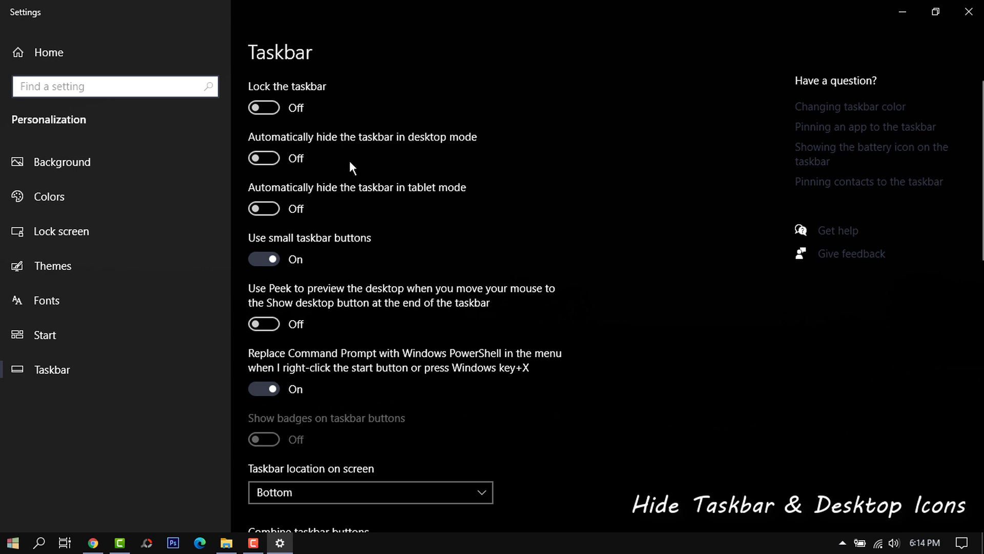
{"action": "left_click", "coordinate": [266, 158]}
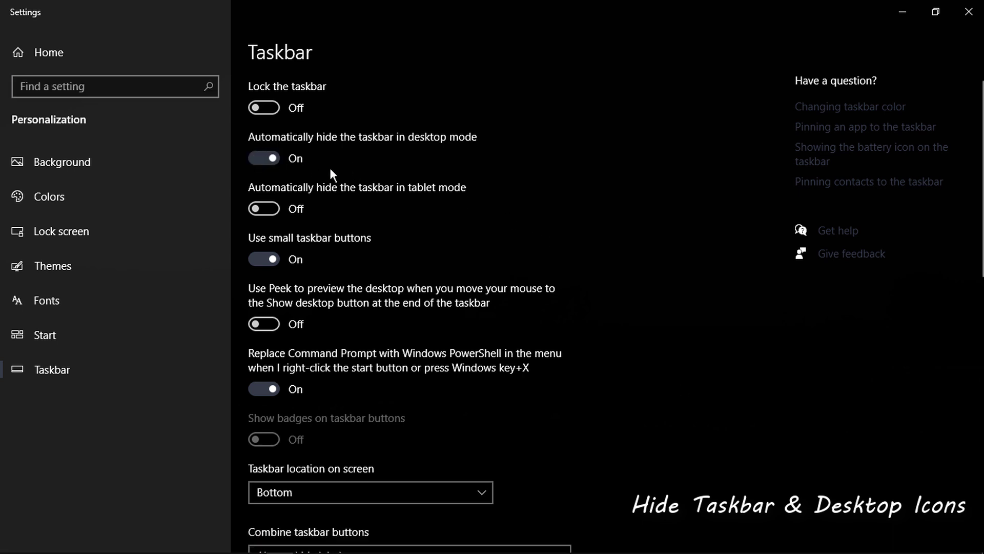
{"action": "left_click", "coordinate": [969, 12]}
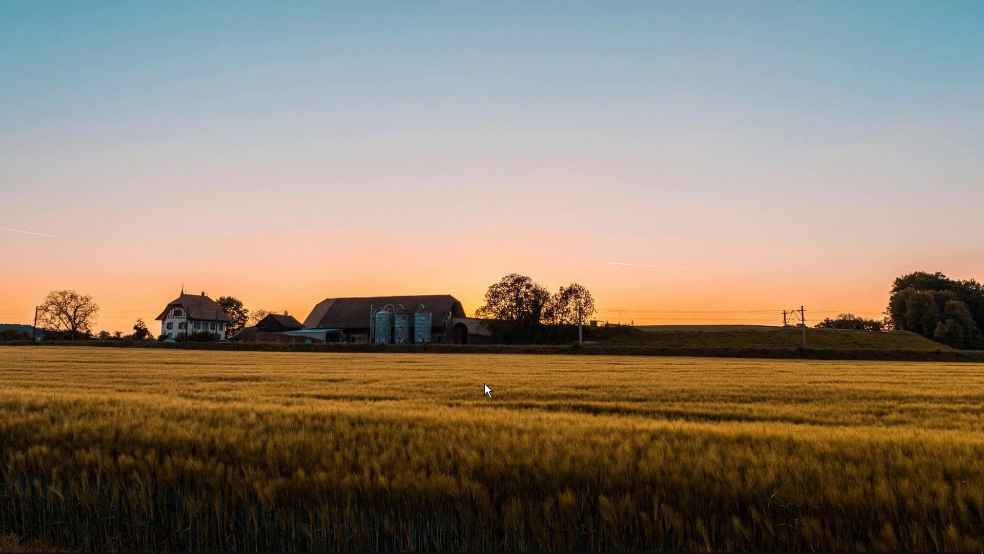
- Switch to Chrome and download the free edition of Winstep Nexus from its product page
{"action": "mouse_move", "coordinate": [334, 551]}
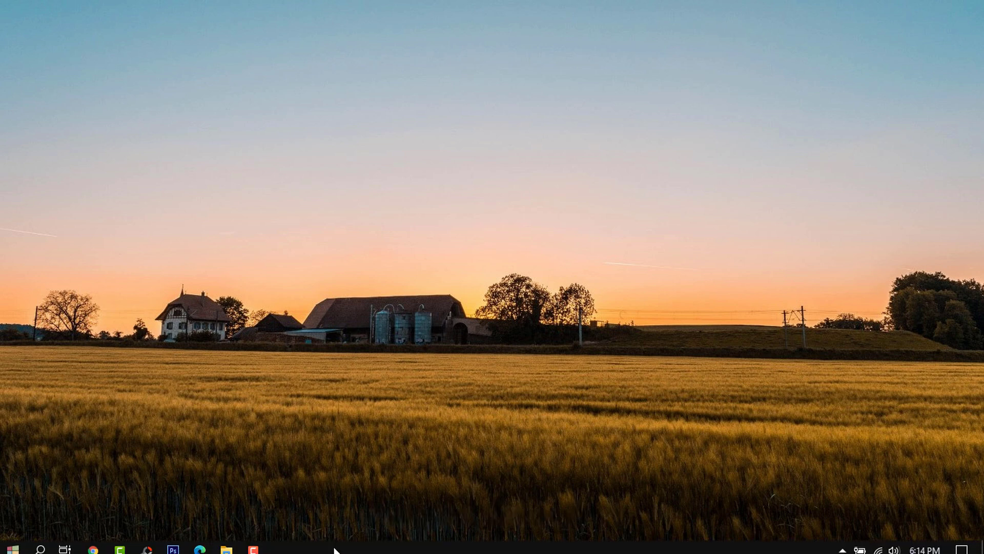
{"action": "left_click", "coordinate": [93, 547]}
{"action": "scroll", "coordinate": [422, 387], "scroll_direction": "down", "scroll_amount": 3}
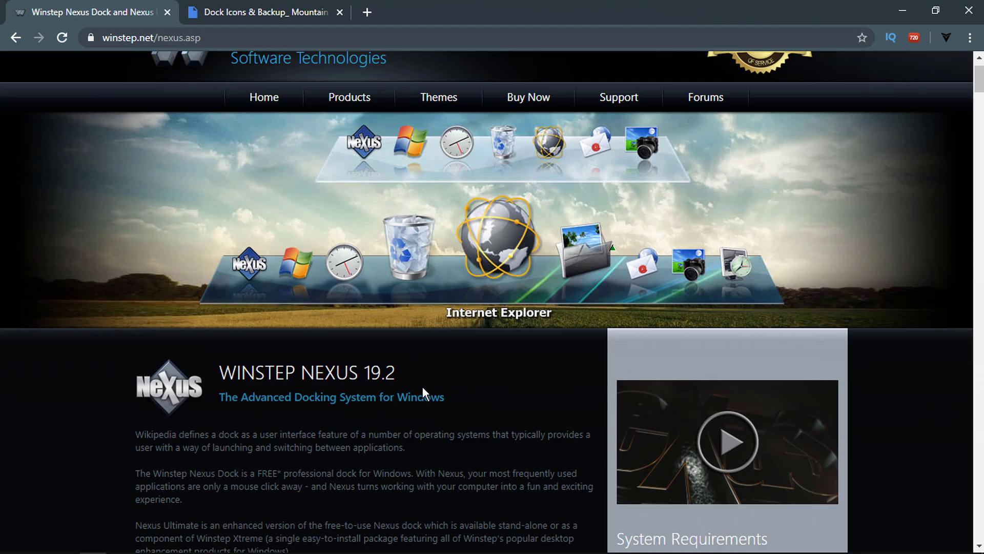
{"action": "scroll", "coordinate": [416, 388], "scroll_direction": "down", "scroll_amount": 5}
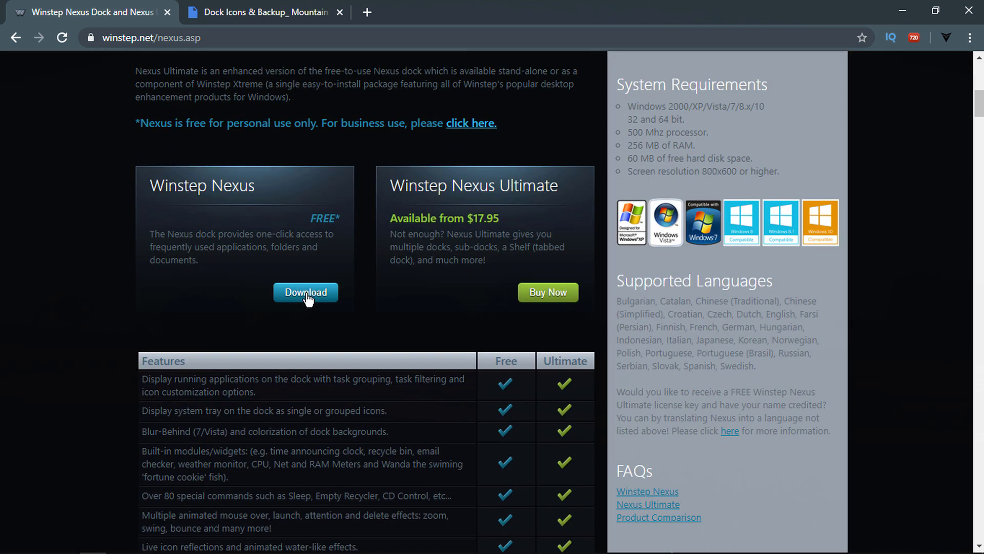
{"action": "left_click", "coordinate": [307, 294]}
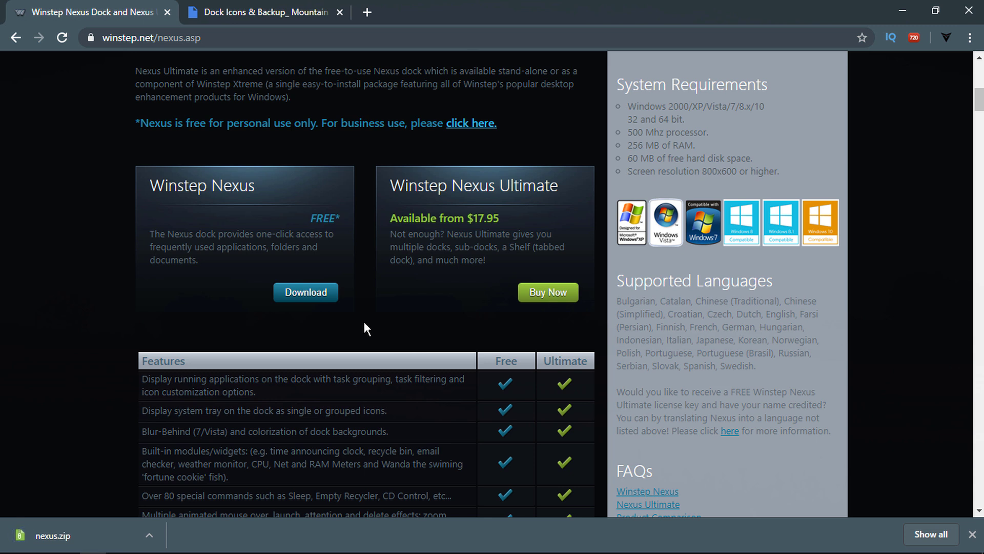
- Locate the downloaded nexus.zip in its folder and extract it with 7-Zip into a nexus subfolder
{"action": "left_click", "coordinate": [150, 535]}
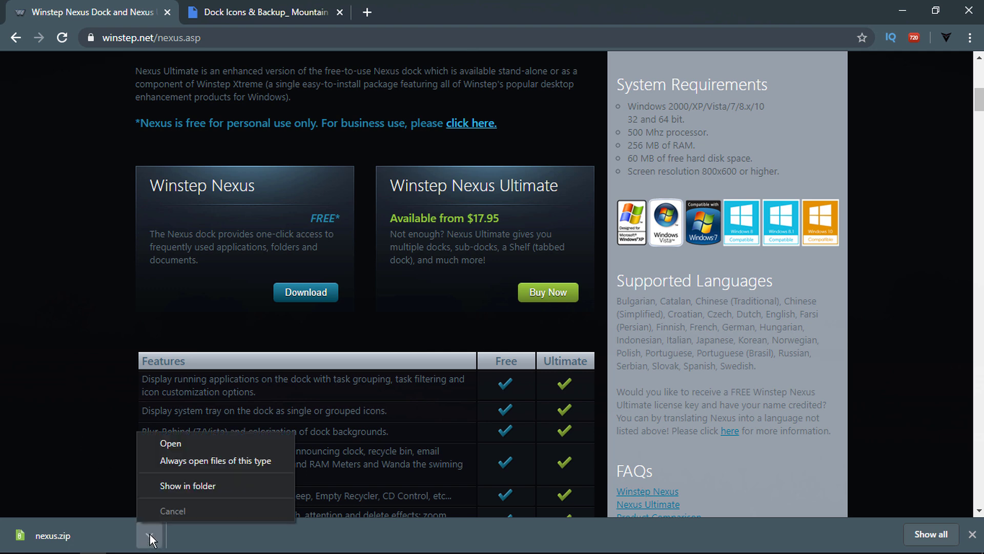
{"action": "left_click", "coordinate": [226, 484]}
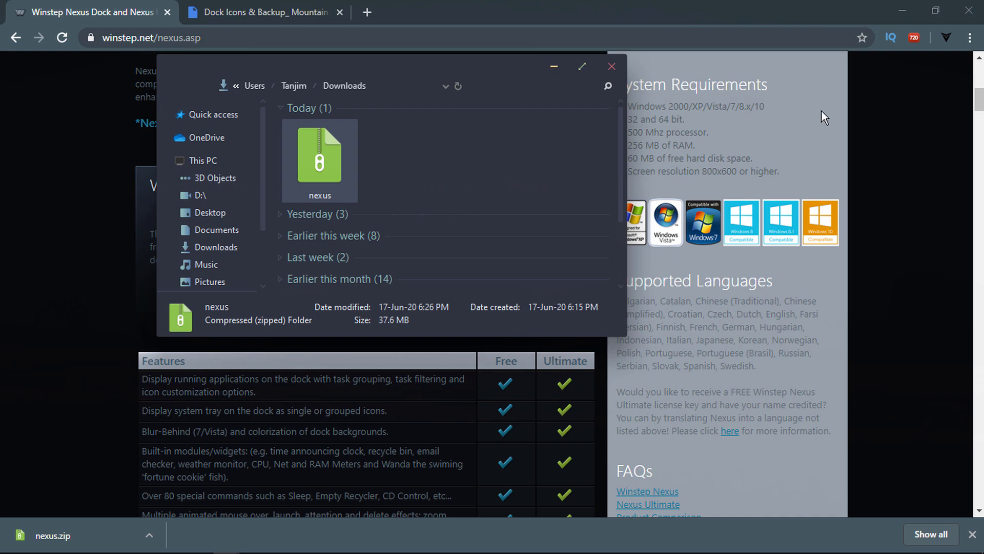
{"action": "left_click", "coordinate": [900, 7]}
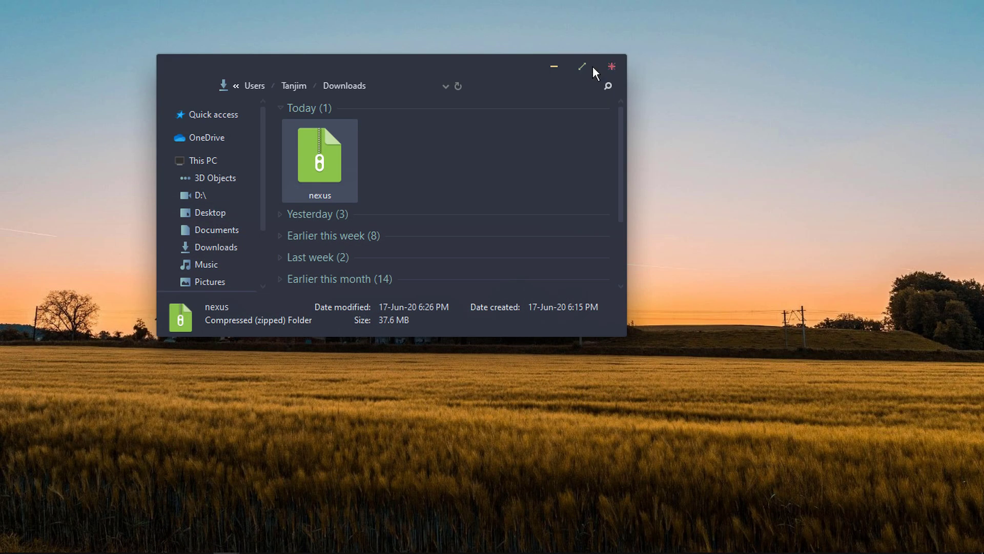
{"action": "left_click", "coordinate": [594, 66]}
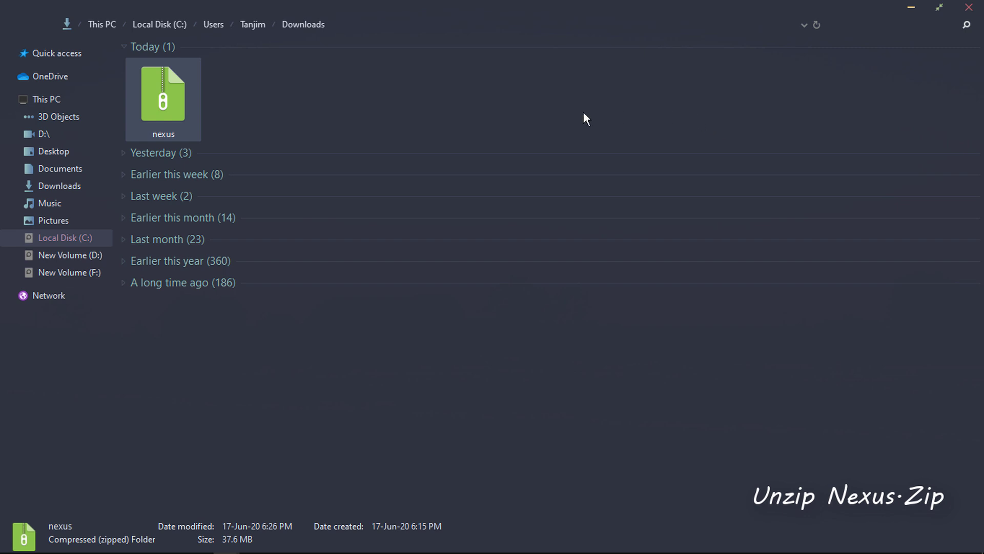
{"action": "right_click", "coordinate": [178, 93]}
{"action": "mouse_move", "coordinate": [353, 154]}
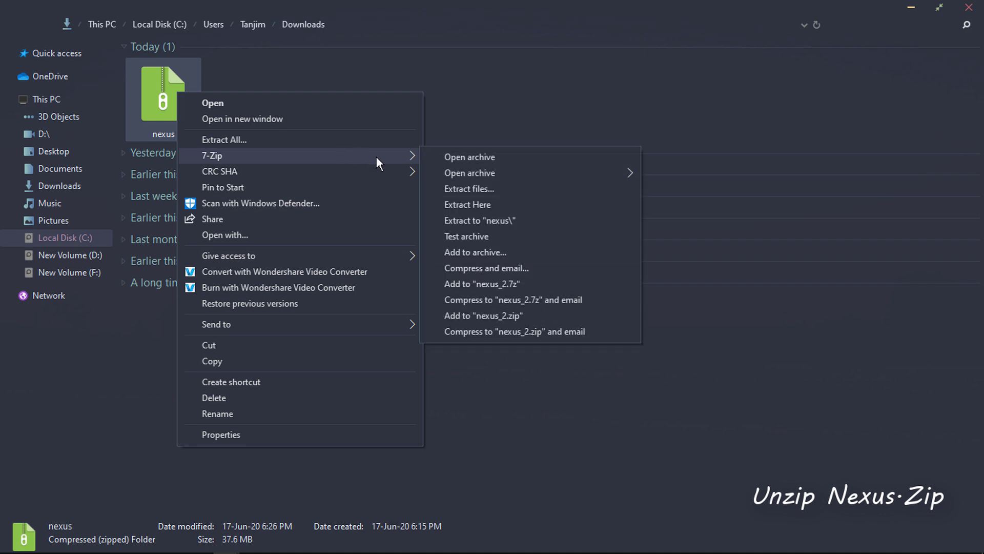
{"action": "left_click", "coordinate": [506, 220]}
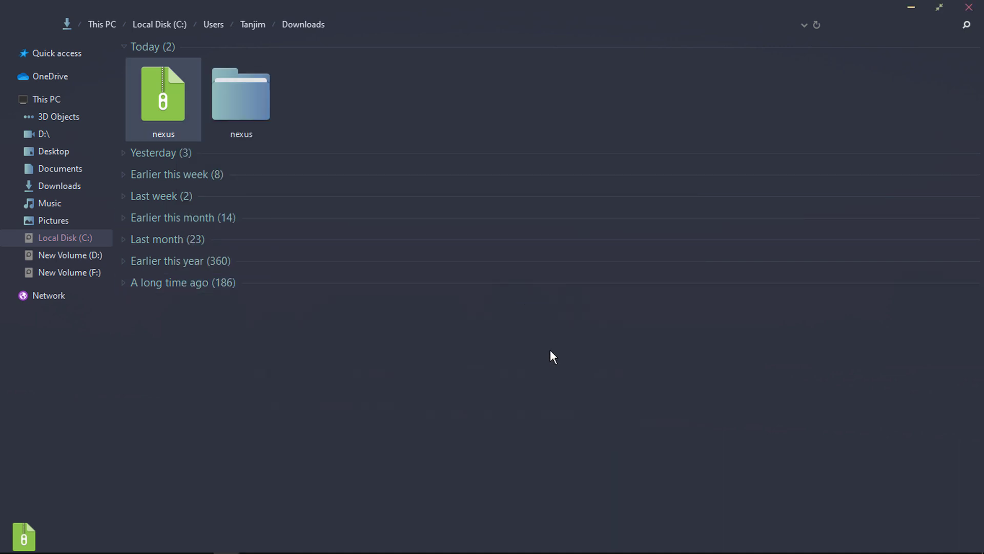
- Launch NexusSetup from the extracted nexus folder and choose English as the setup language
{"action": "double_click", "coordinate": [245, 95]}
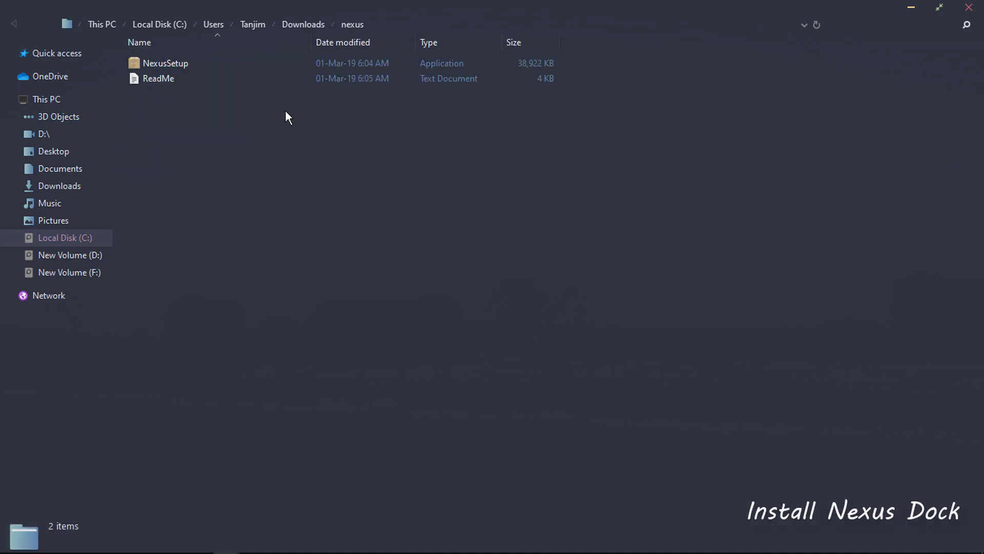
{"action": "double_click", "coordinate": [189, 61]}
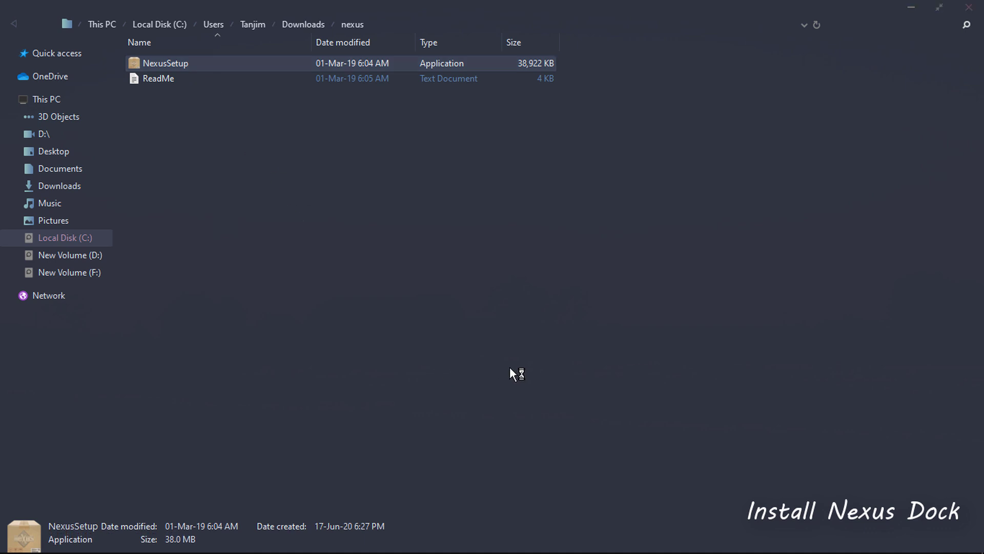
{"action": "left_click", "coordinate": [911, 7]}
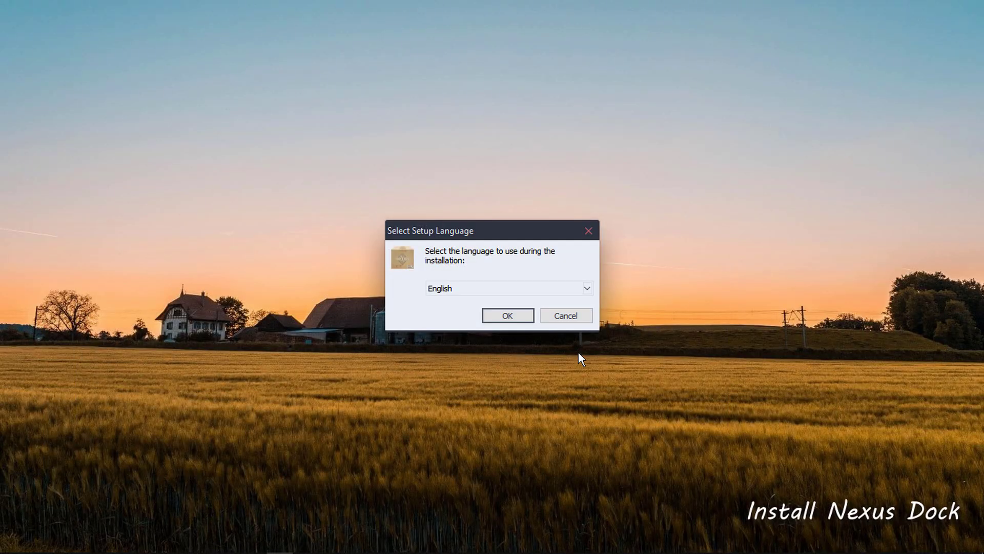
{"action": "left_click", "coordinate": [508, 315]}
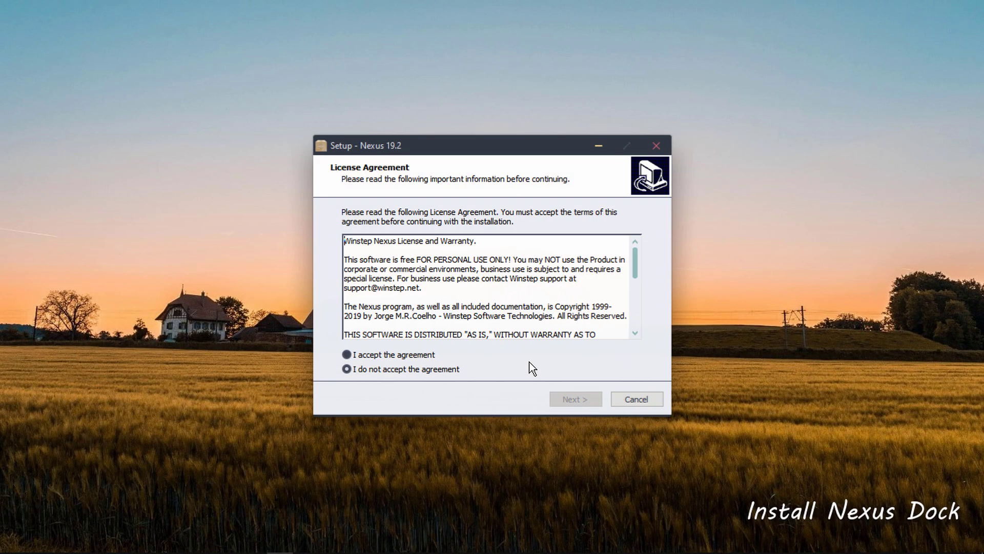
- Accept the license agreement, install Nexus 19.2 with the default destination and Start Menu folders, and finish setup with Launch Nexus enabled
{"action": "left_click", "coordinate": [347, 355]}
{"action": "left_click", "coordinate": [571, 401]}
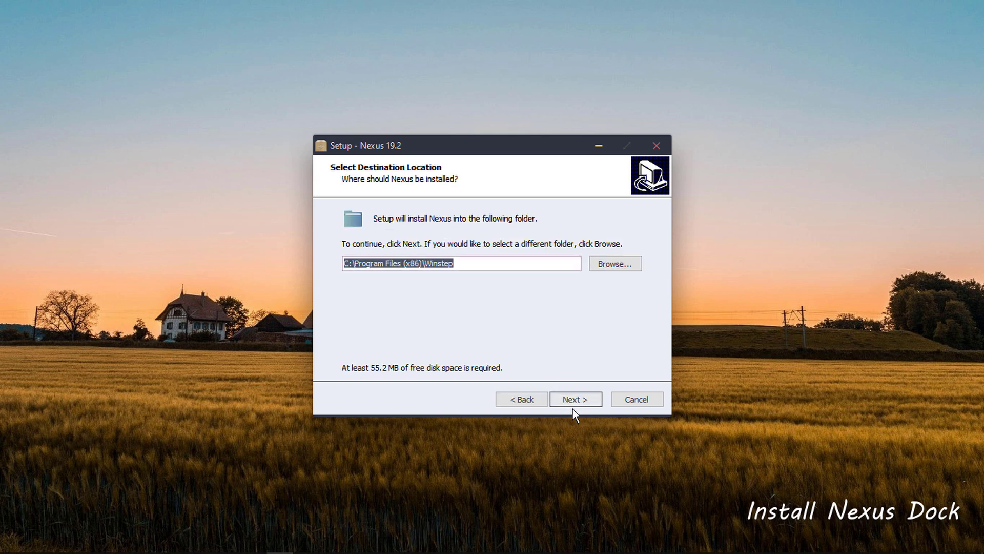
{"action": "left_click", "coordinate": [576, 398]}
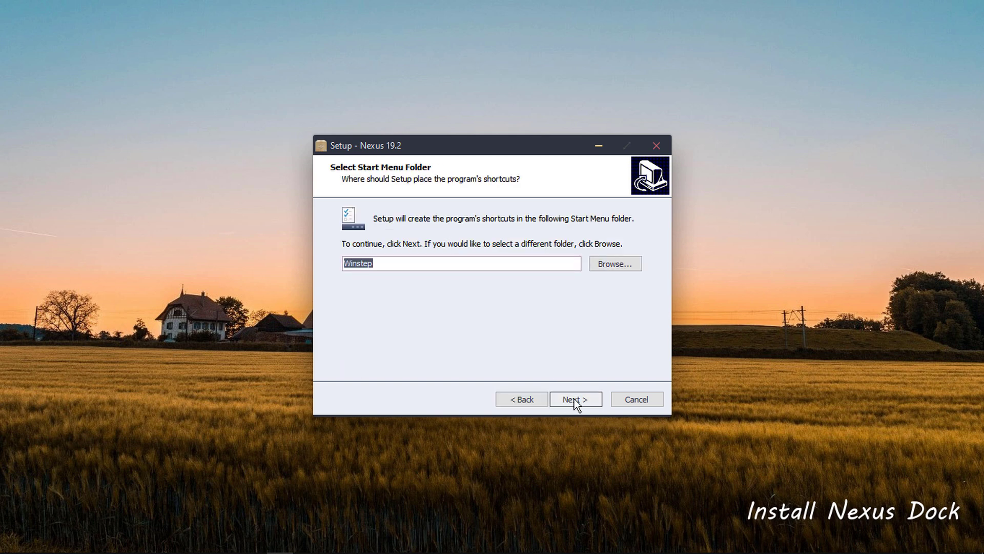
{"action": "left_click", "coordinate": [575, 399]}
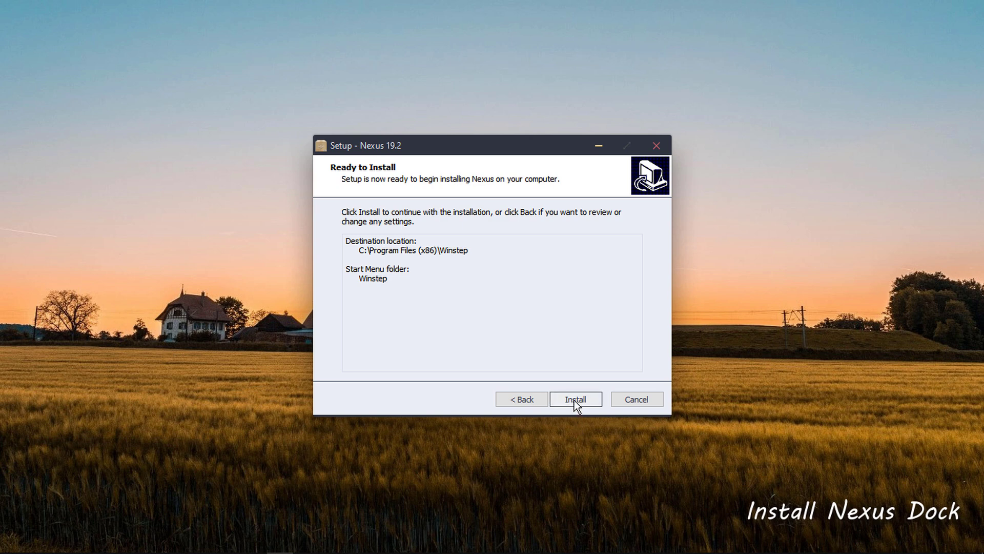
{"action": "left_click", "coordinate": [575, 399]}
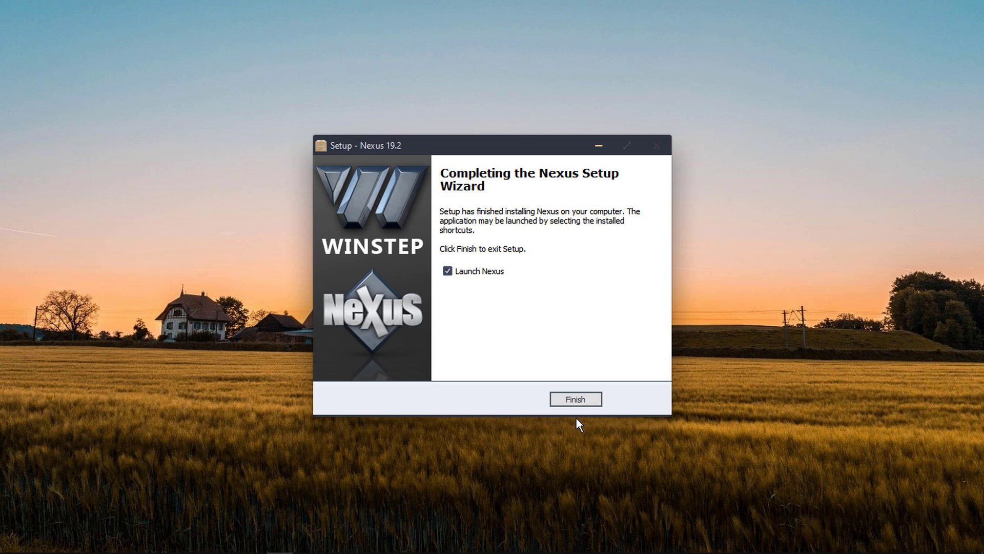
{"action": "left_click", "coordinate": [575, 399]}
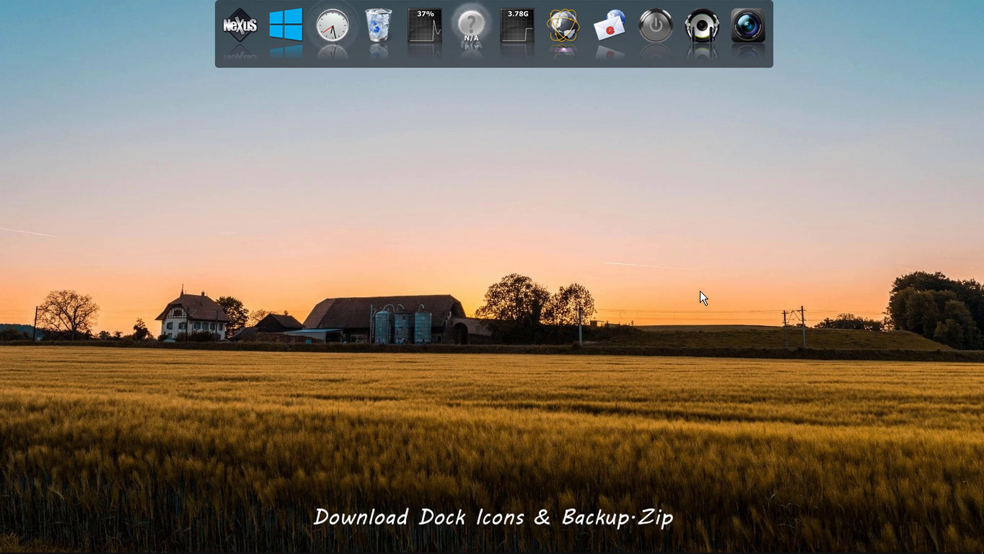
- Switch to Chrome, download Dock Icons & Backup_ Mountain Clouds.zip from Google Drive with the preselected account, and close the account chooser page
{"action": "mouse_move", "coordinate": [118, 551]}
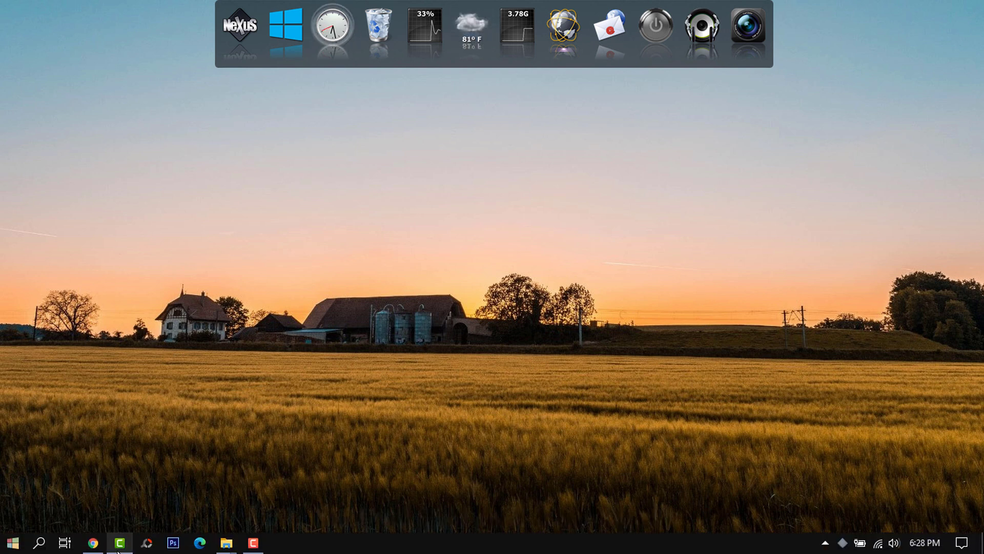
{"action": "left_click", "coordinate": [92, 541]}
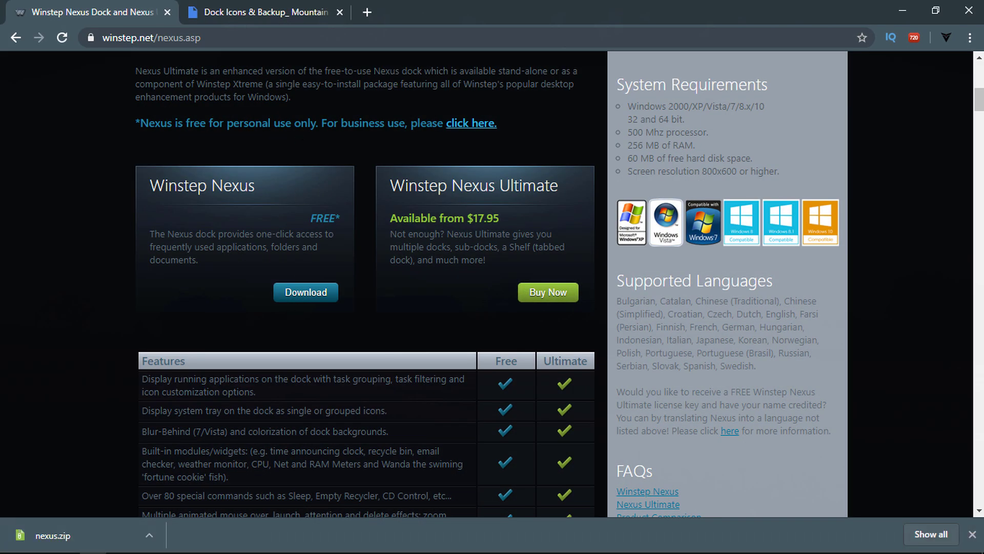
{"action": "left_click", "coordinate": [284, 14]}
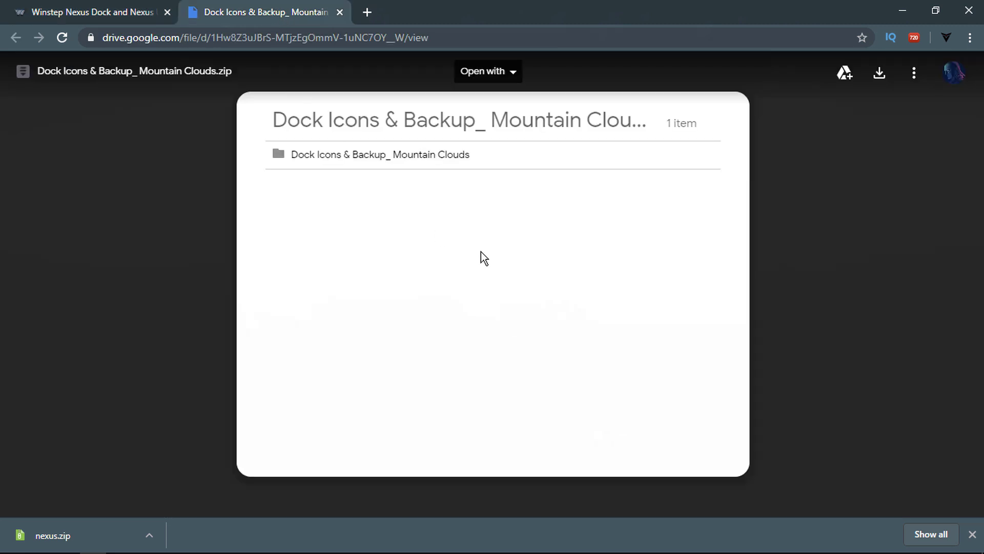
{"action": "left_click", "coordinate": [879, 76]}
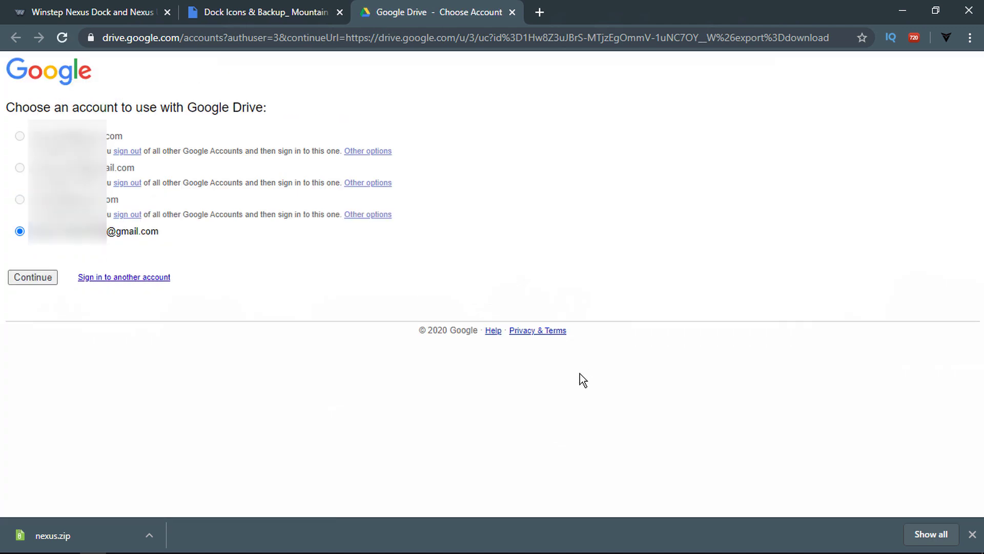
{"action": "left_click", "coordinate": [42, 279]}
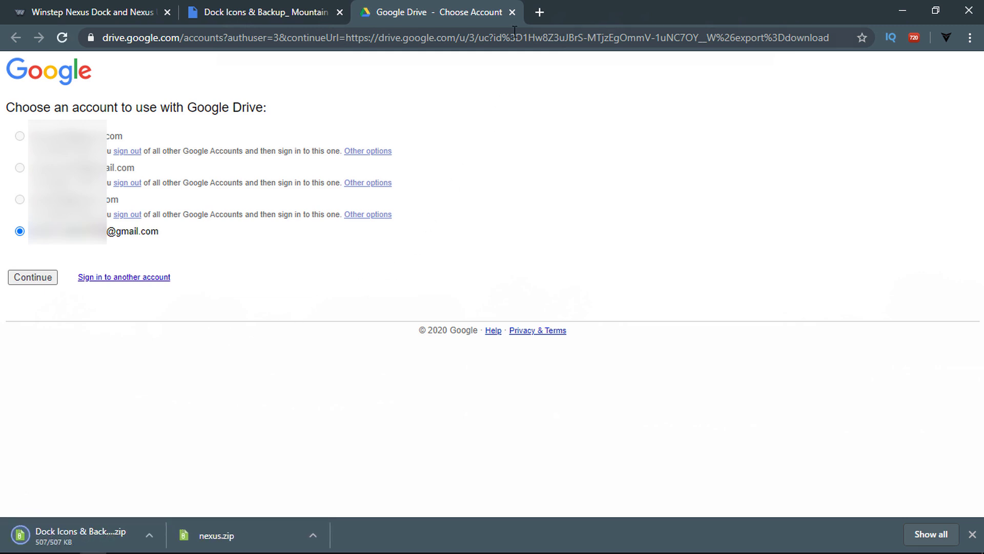
{"action": "left_click", "coordinate": [512, 12]}
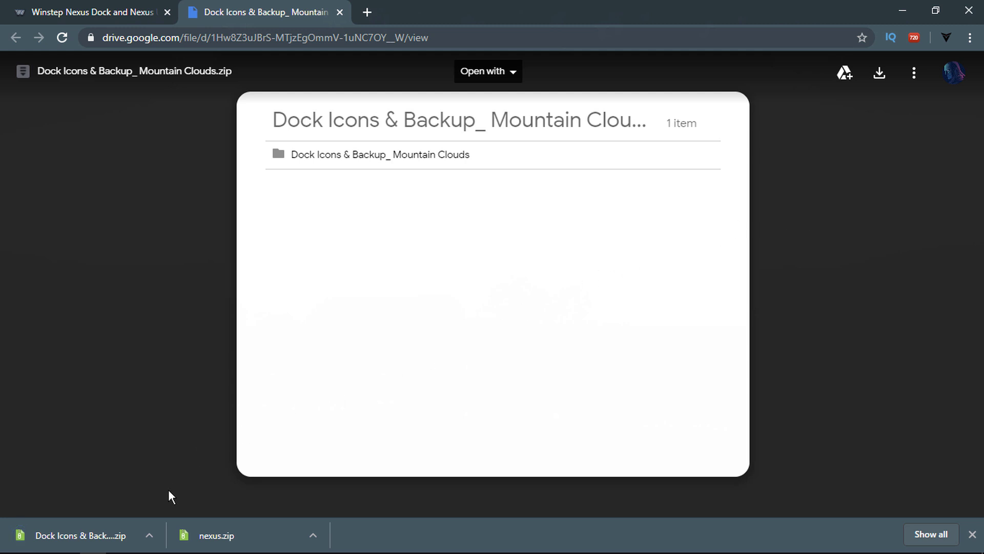
- Locate the downloaded Dock Icons & Backup_ Mountain Clouds.zip, extract it with 7-Zip into its own named subfolder, and minimize the open windows
{"action": "left_click", "coordinate": [153, 535]}
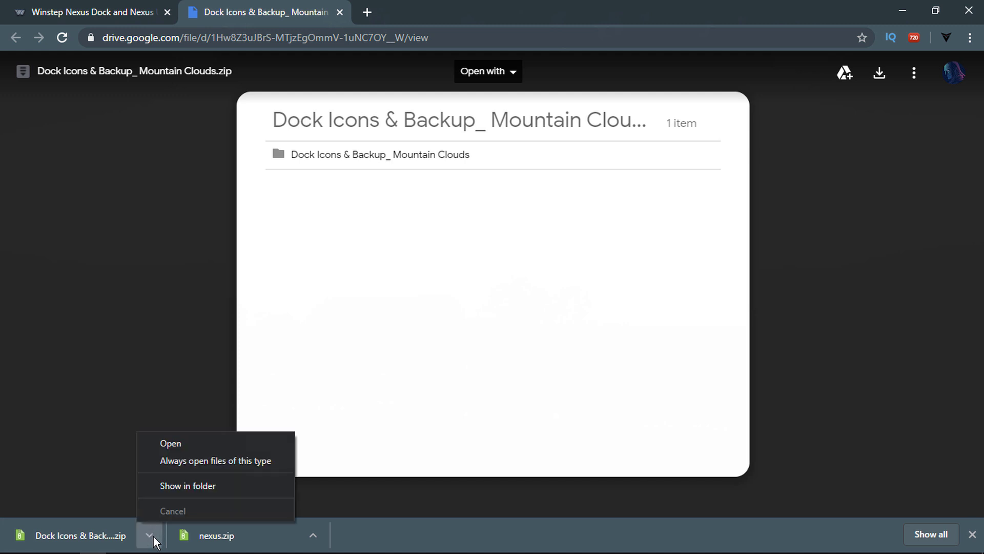
{"action": "left_click", "coordinate": [232, 485]}
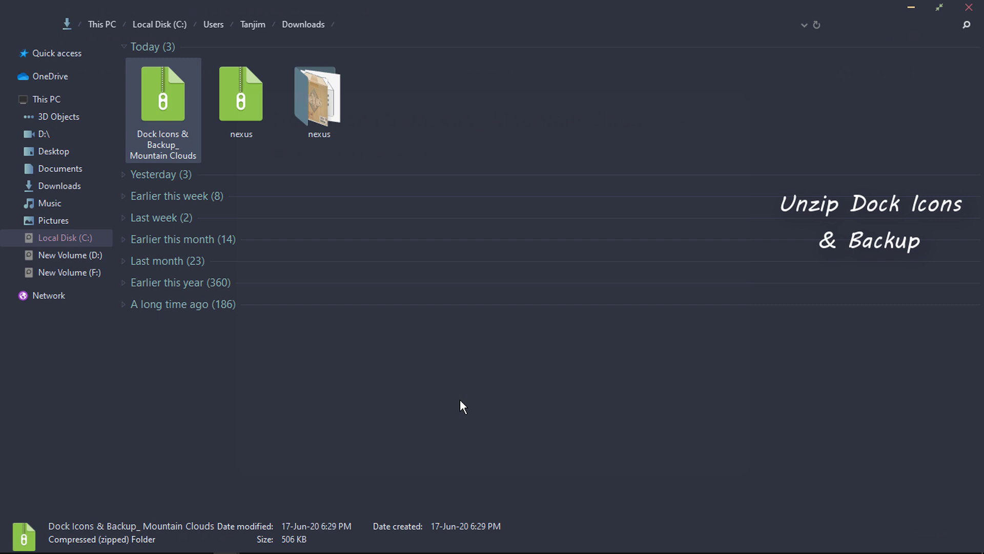
{"action": "right_click", "coordinate": [171, 112]}
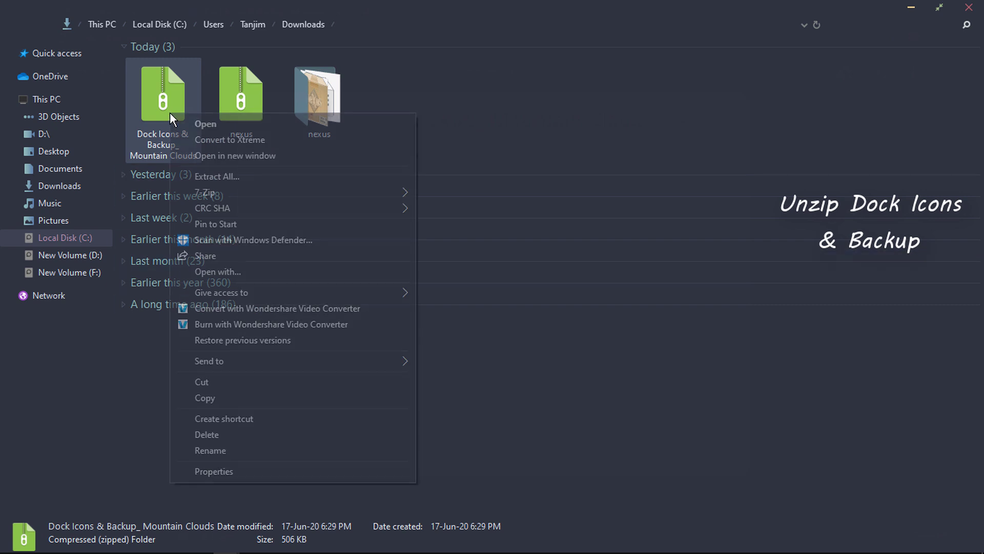
{"action": "mouse_move", "coordinate": [359, 193]}
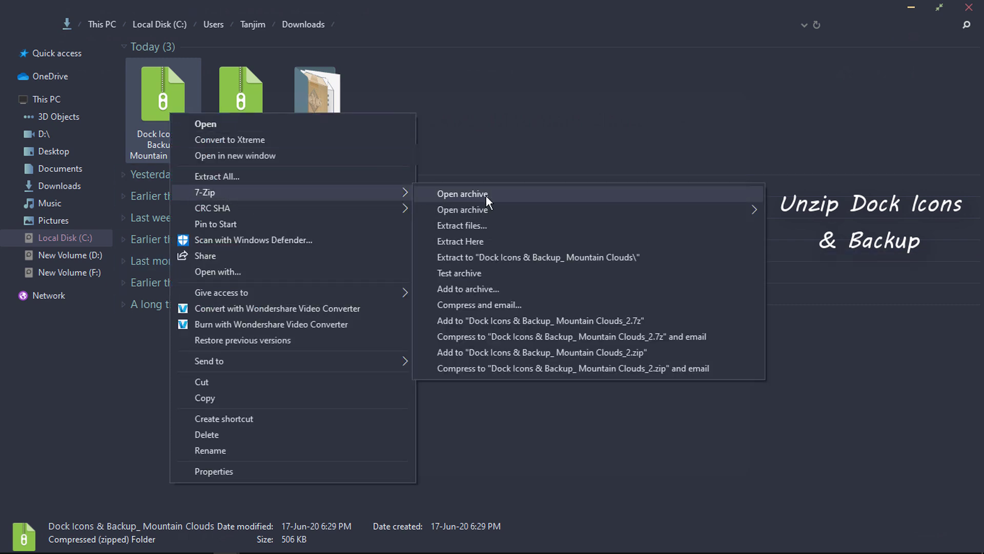
{"action": "left_click", "coordinate": [532, 257]}
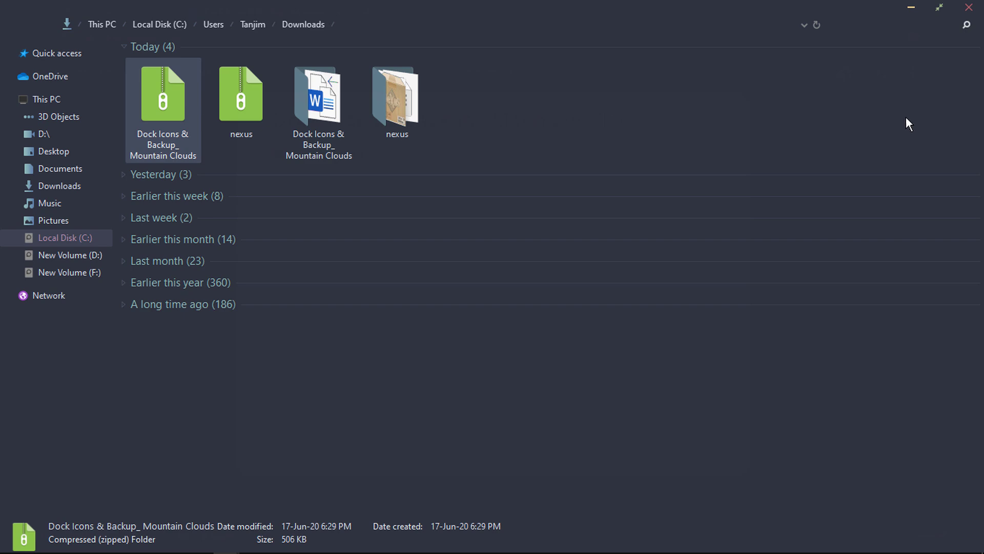
{"action": "left_click", "coordinate": [911, 6]}
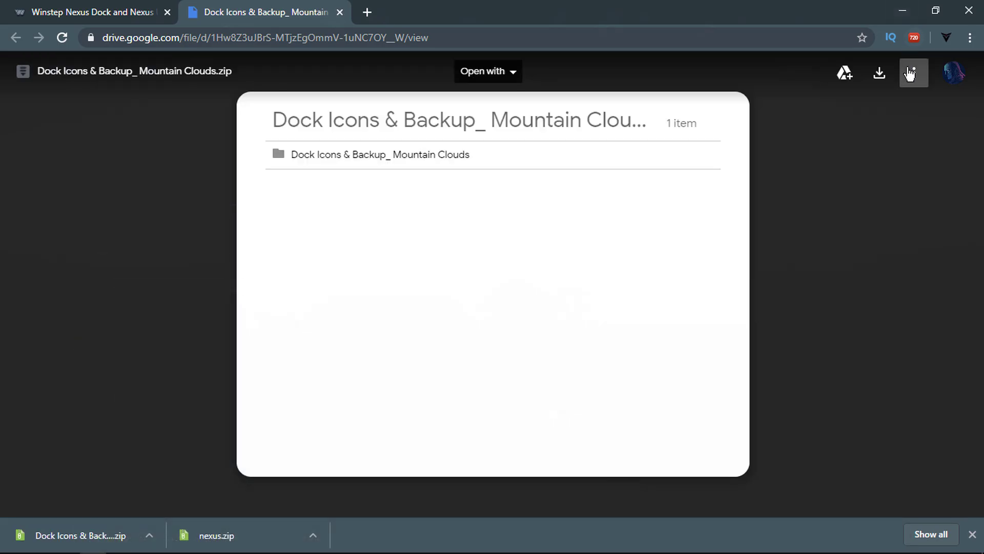
{"action": "left_click", "coordinate": [908, 5]}
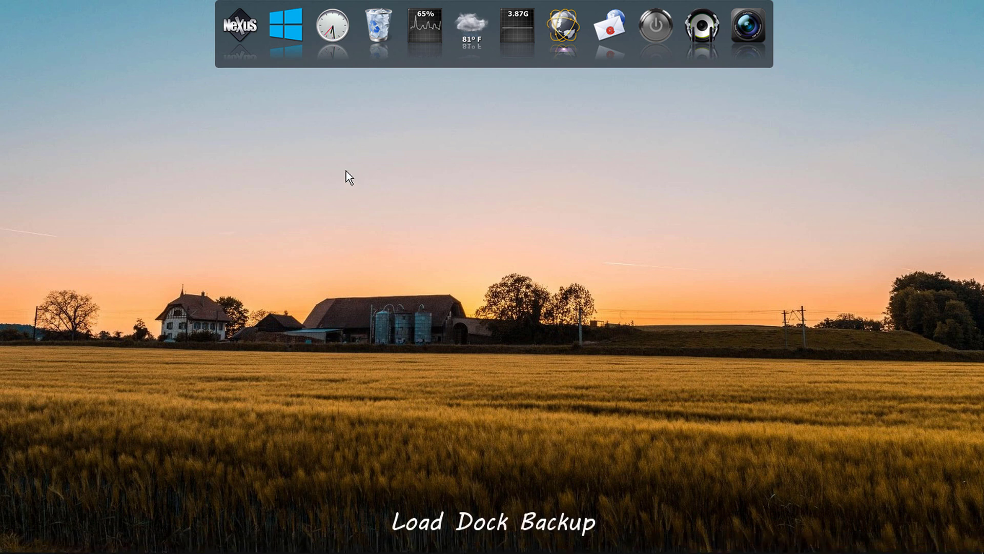
- Restore the Nexus dock settings from the wsbackup file in the extracted Dock Icons & Backup_ Mountain Clouds folder and accept the preferences
{"action": "left_click", "coordinate": [236, 36]}
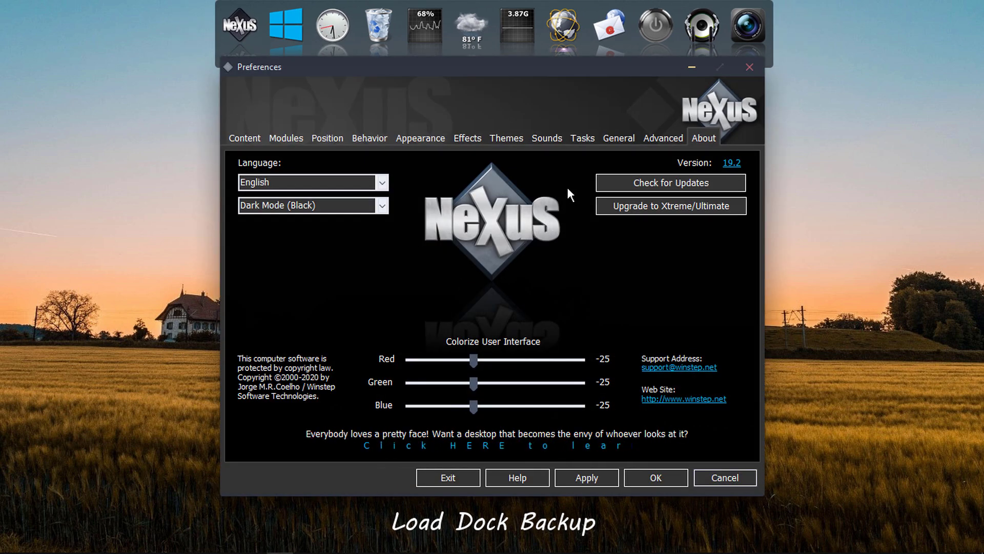
{"action": "left_click", "coordinate": [666, 138]}
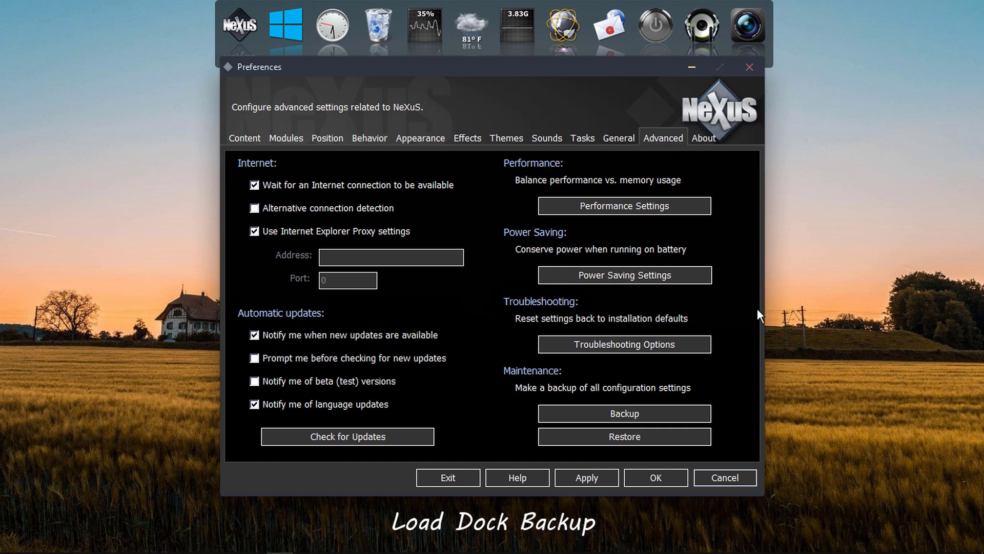
{"action": "left_click", "coordinate": [626, 437]}
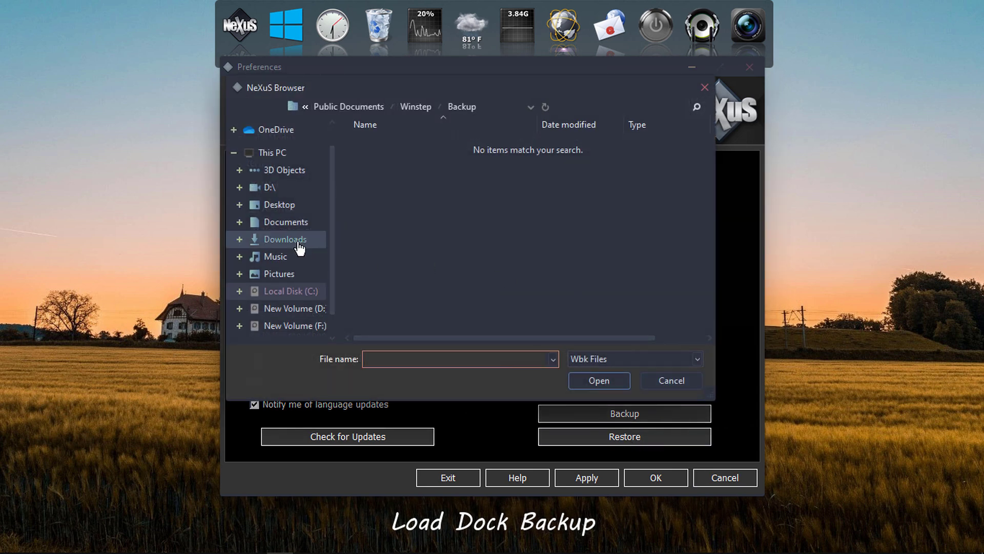
{"action": "left_click", "coordinate": [291, 245]}
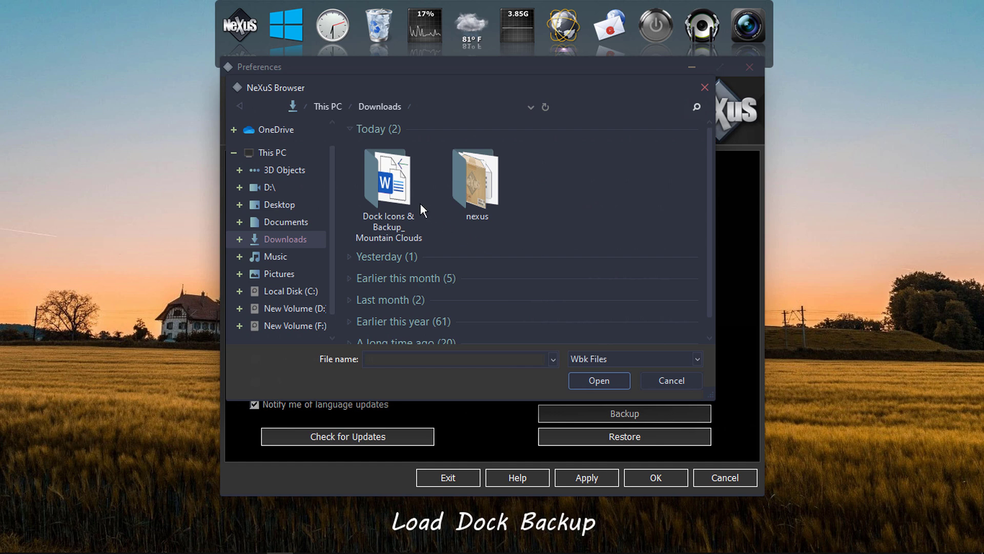
{"action": "double_click", "coordinate": [400, 190]}
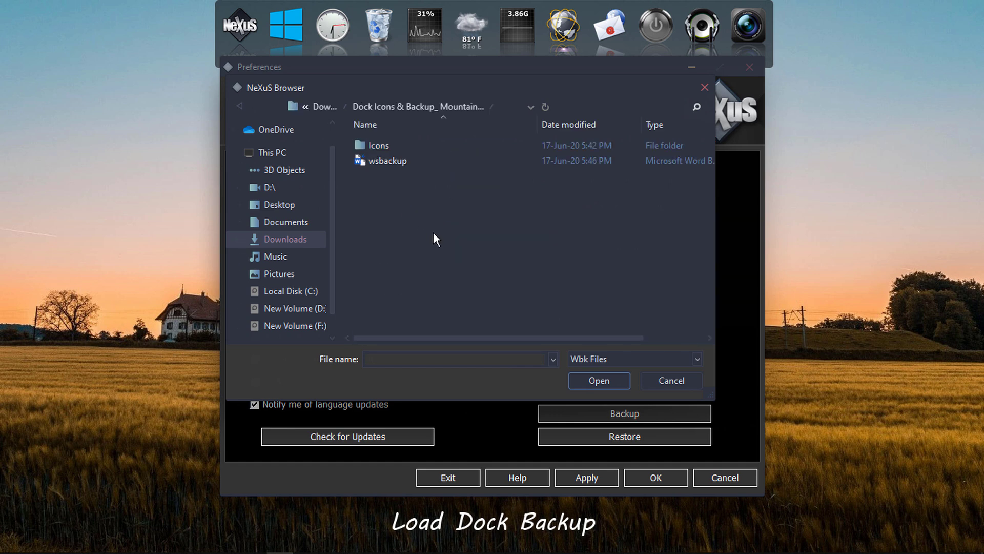
{"action": "left_click", "coordinate": [395, 161]}
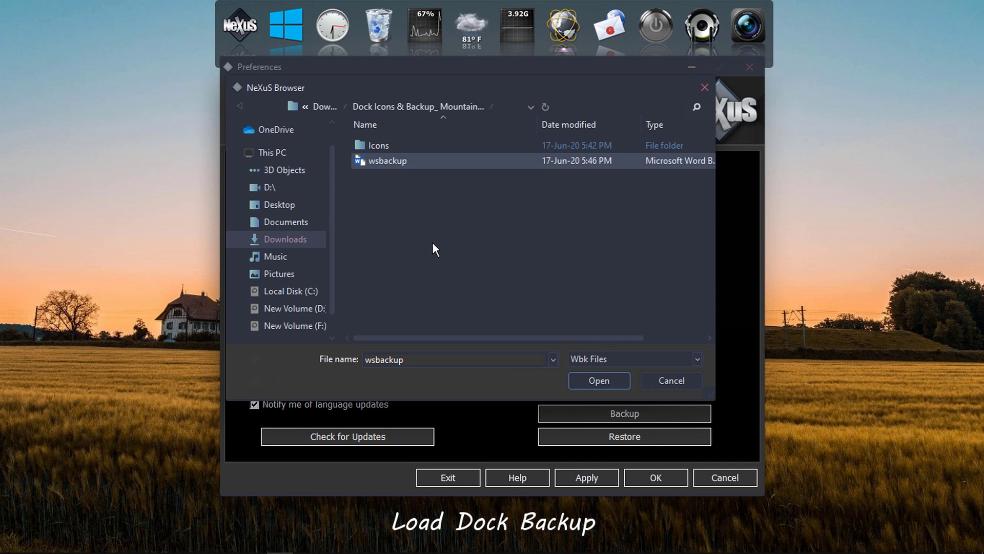
{"action": "left_click", "coordinate": [604, 379]}
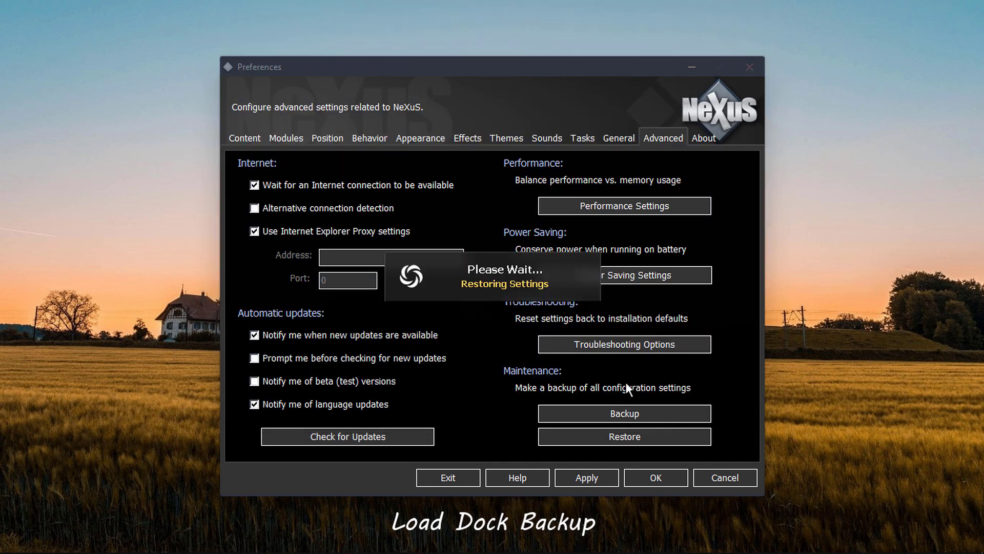
{"action": "left_click", "coordinate": [659, 479]}
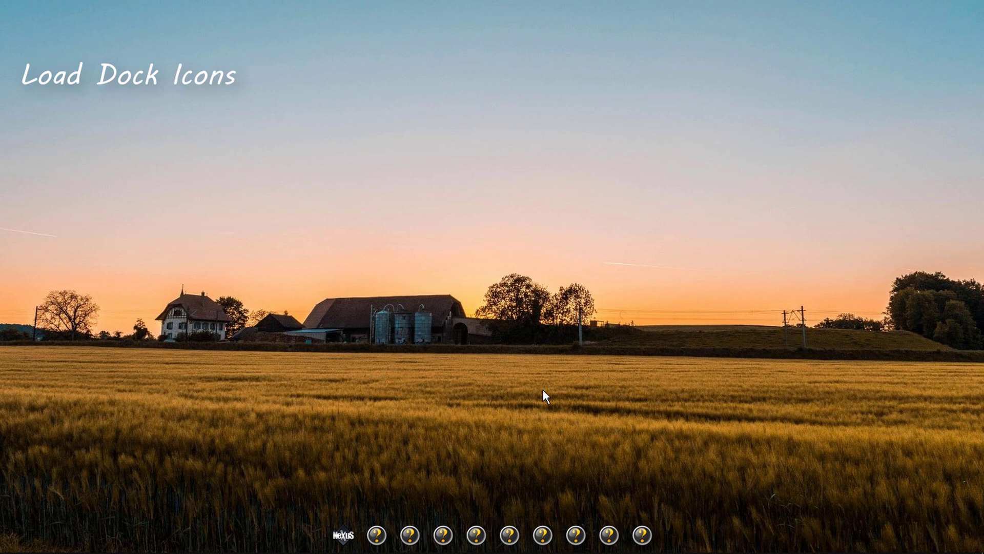
- Change the NeXuS control icon on the dock to 1. Settings from the Icons folder inside Dock Icons & Backup_ Mountain Clouds
{"action": "right_click", "coordinate": [343, 535]}
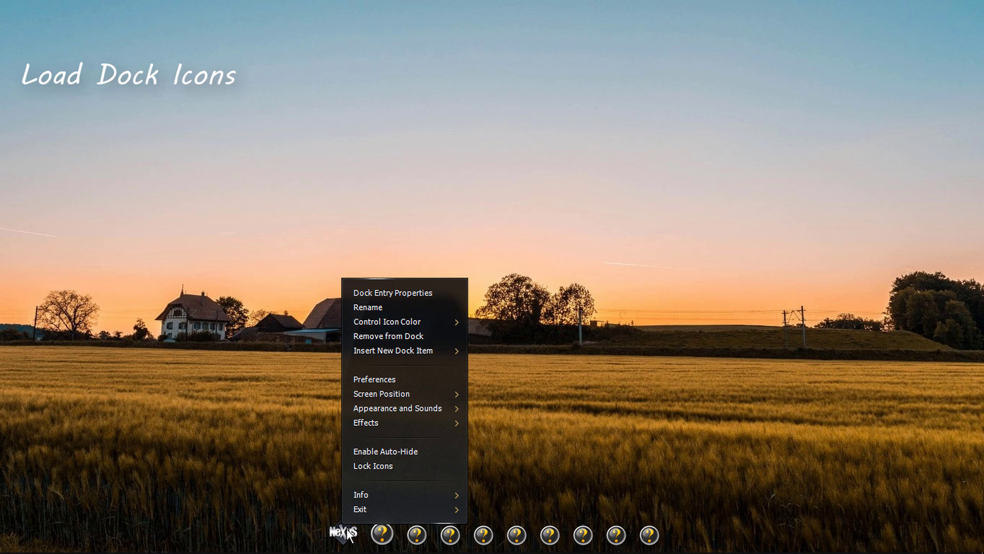
{"action": "left_click", "coordinate": [441, 294]}
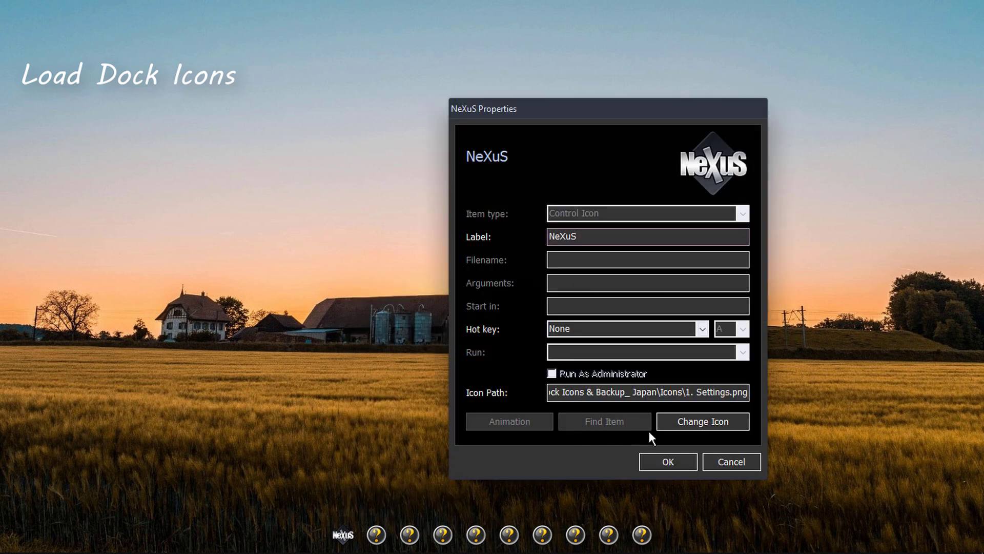
{"action": "left_click", "coordinate": [703, 420]}
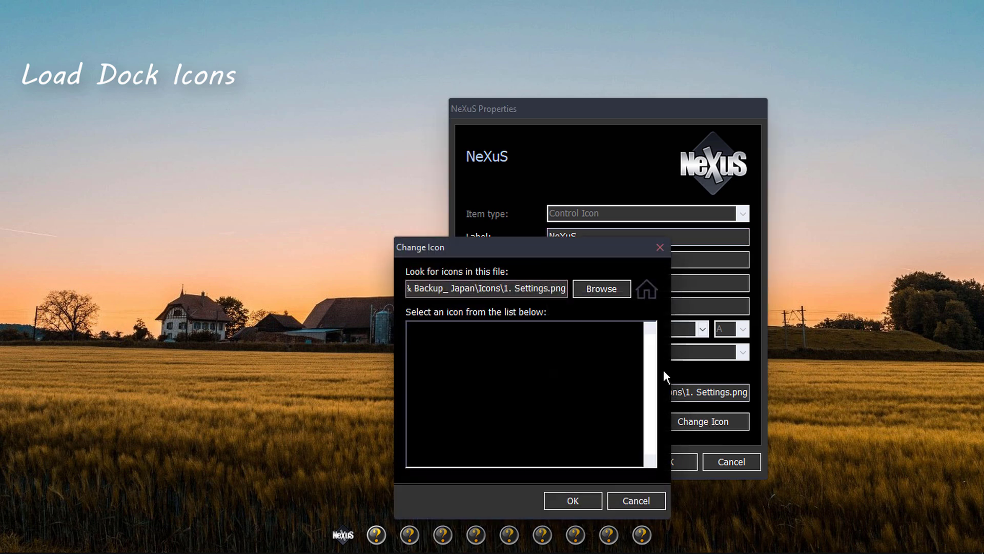
{"action": "left_click", "coordinate": [601, 289]}
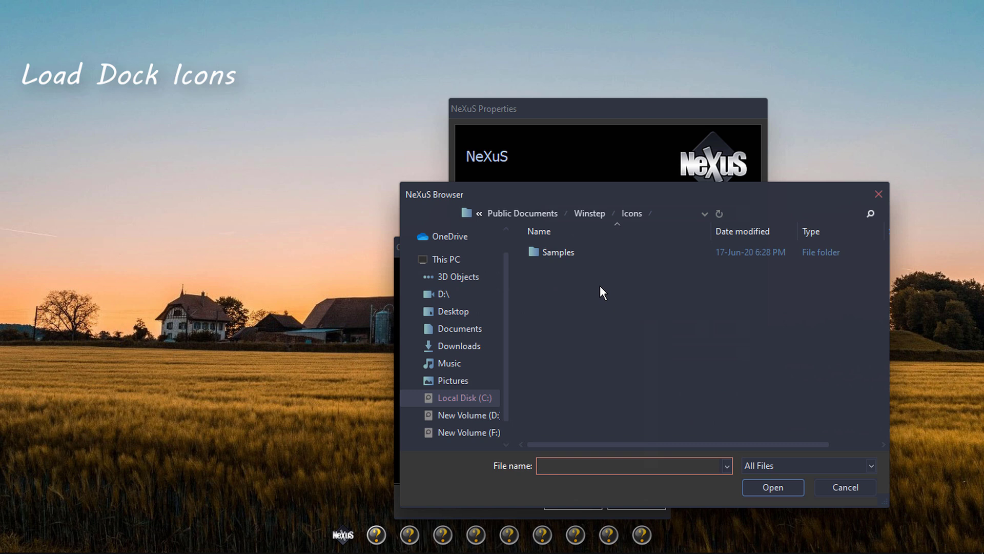
{"action": "left_click", "coordinate": [472, 347]}
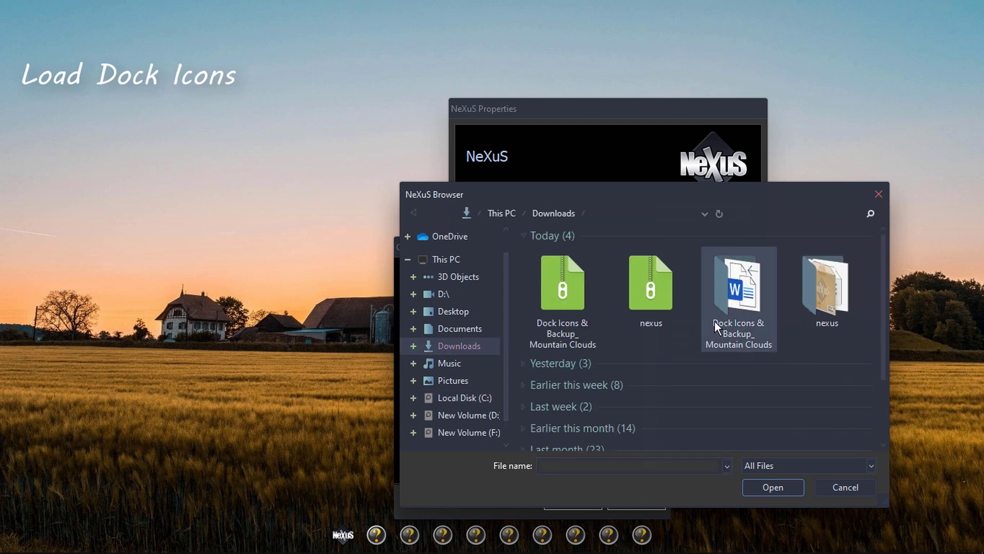
{"action": "double_click", "coordinate": [743, 302]}
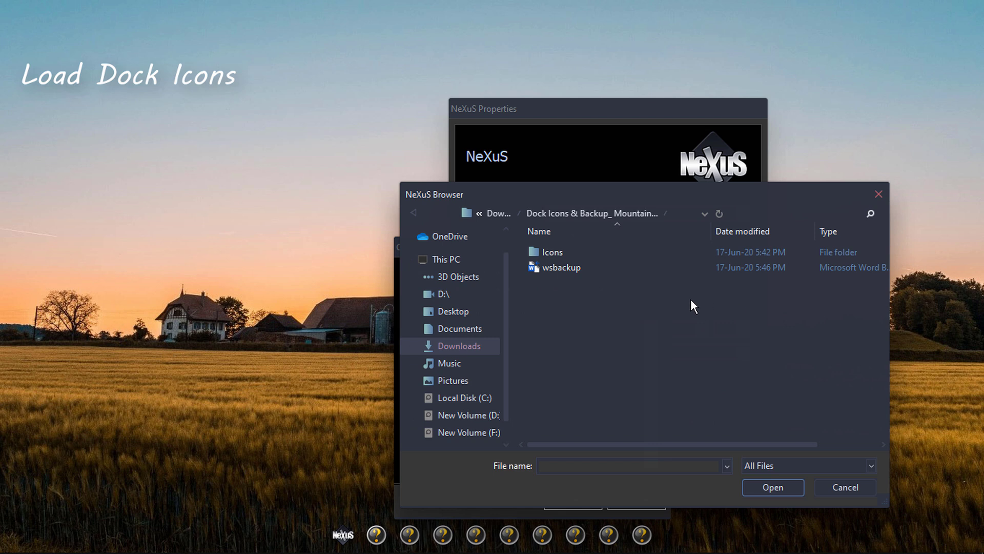
{"action": "double_click", "coordinate": [553, 253]}
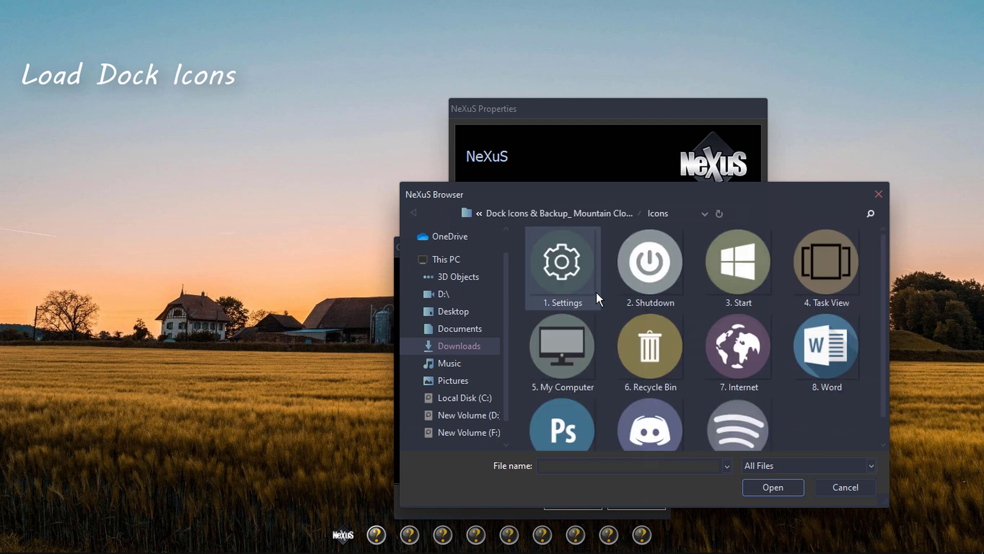
{"action": "left_click", "coordinate": [567, 263]}
{"action": "left_click", "coordinate": [777, 489]}
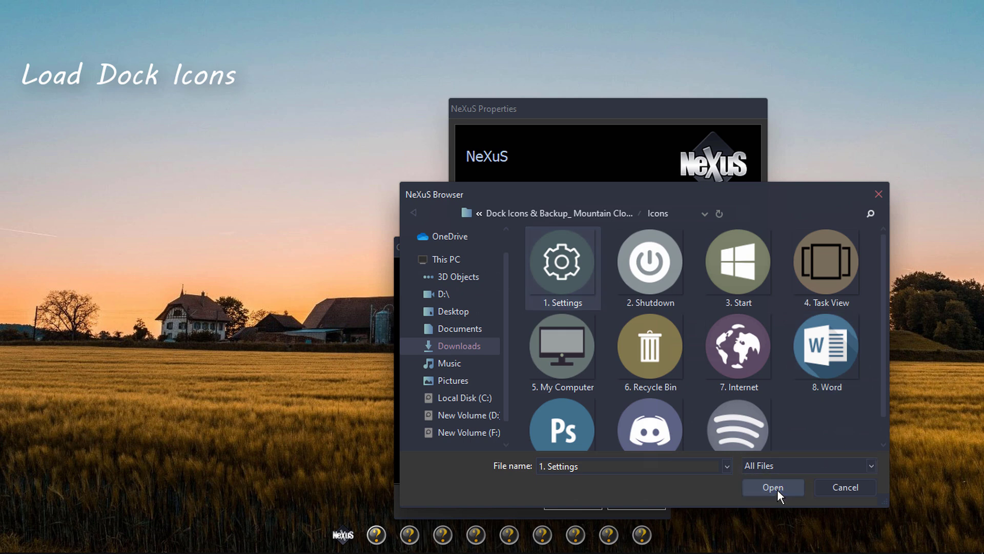
{"action": "left_click", "coordinate": [593, 500]}
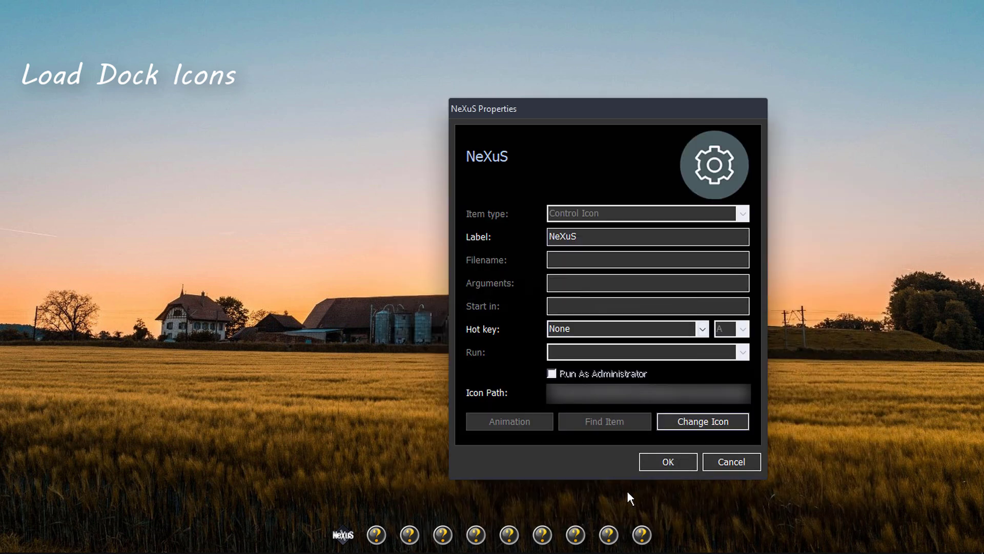
{"action": "left_click", "coordinate": [676, 461]}
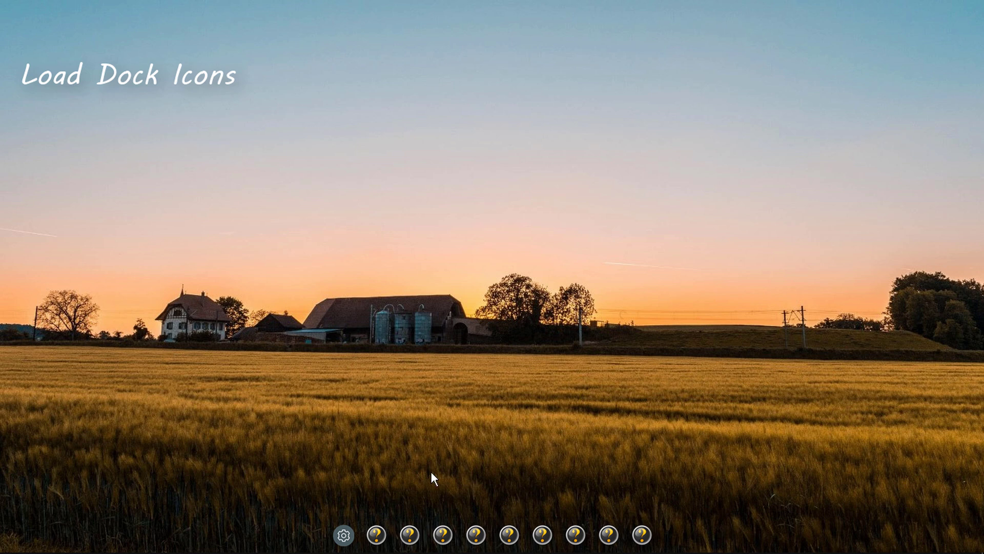
- Change the Shutdown Windows dock item's icon to 2. Shutdown from the Mountain Clouds Icons folder
{"action": "right_click", "coordinate": [378, 533]}
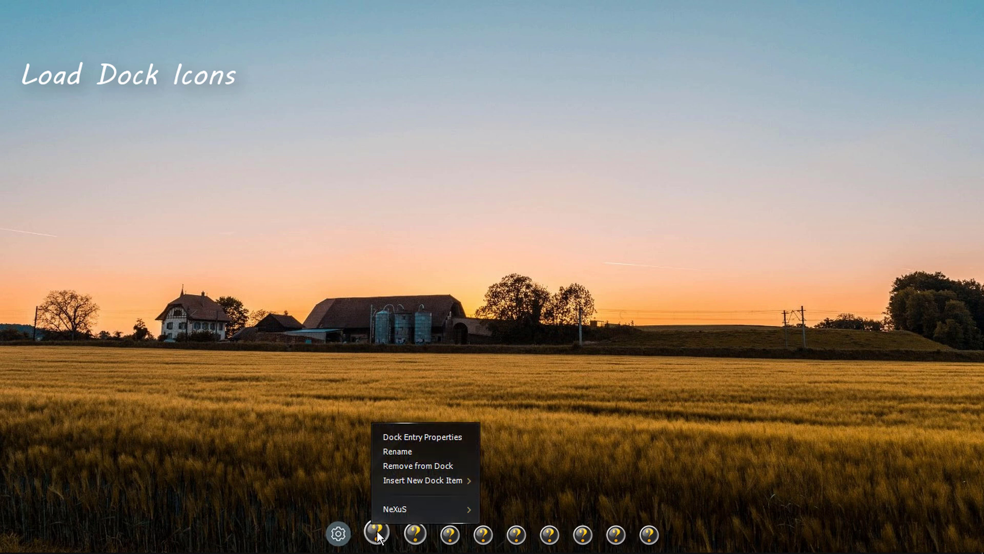
{"action": "left_click", "coordinate": [460, 437]}
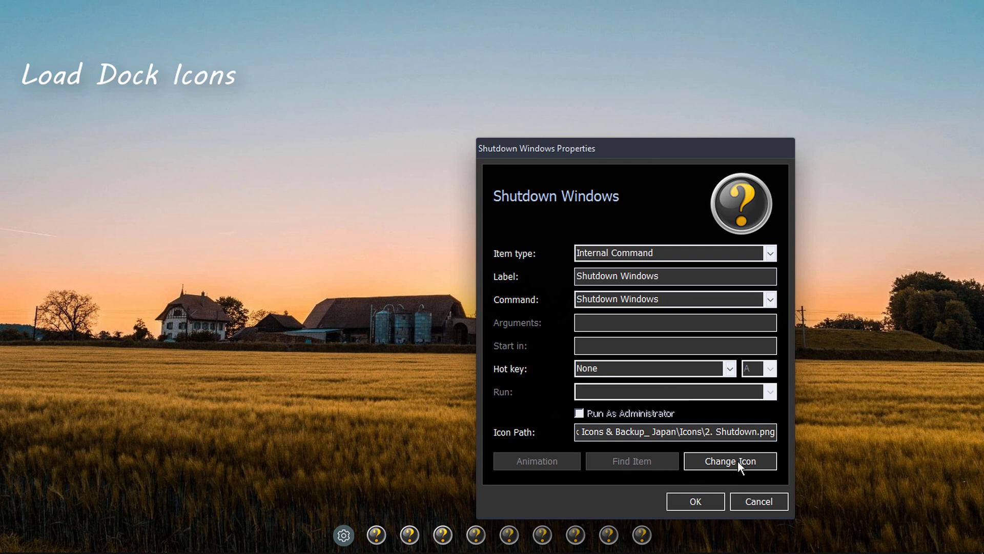
{"action": "left_click", "coordinate": [740, 463]}
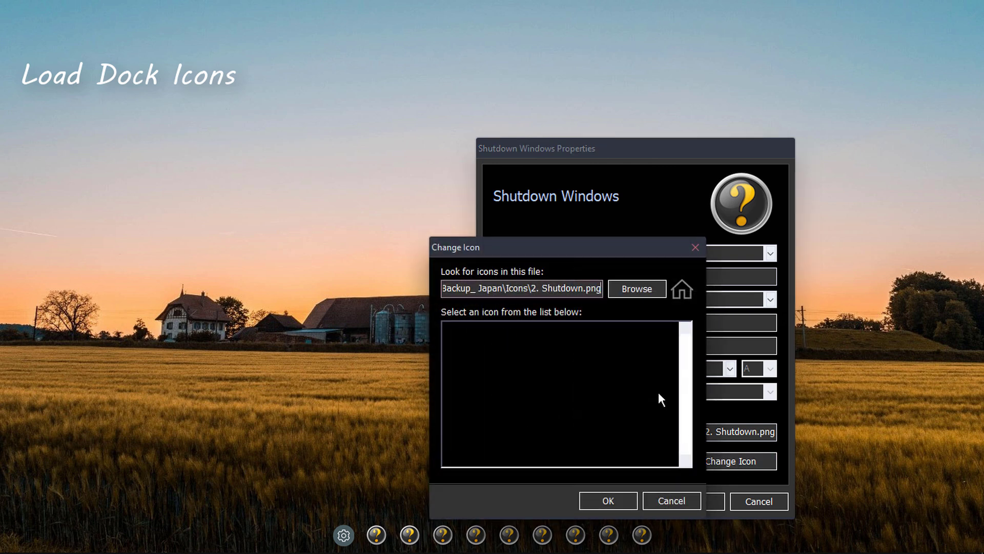
{"action": "left_click", "coordinate": [641, 291]}
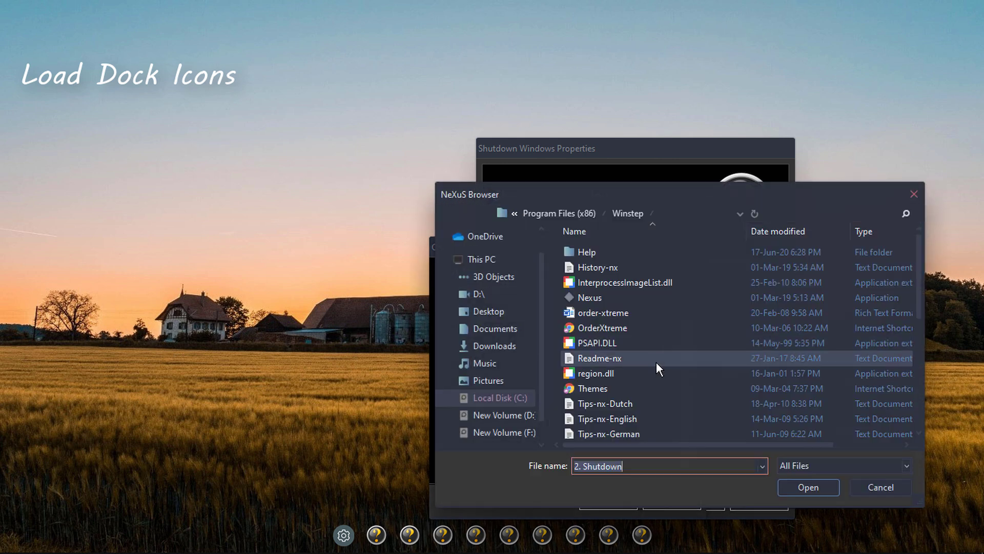
{"action": "left_click", "coordinate": [492, 346]}
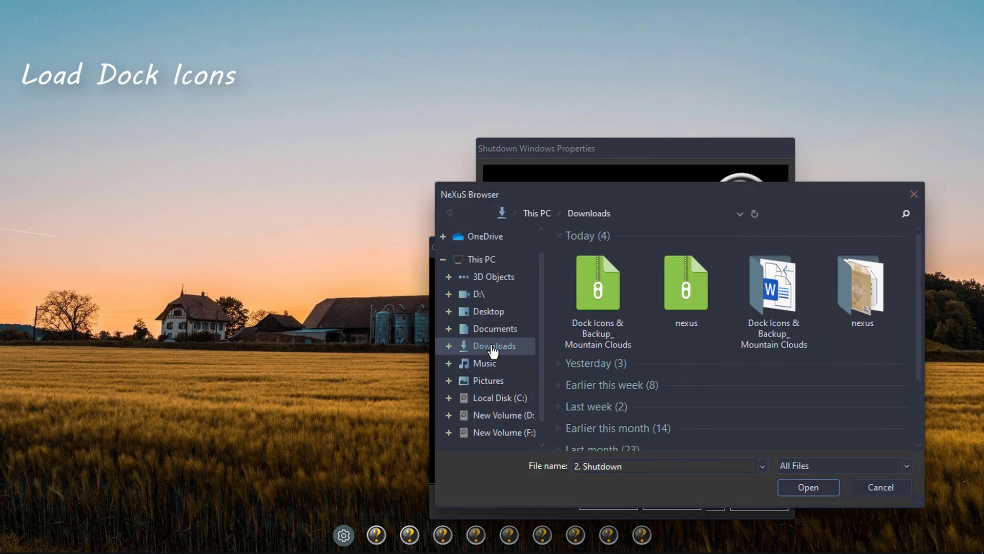
{"action": "double_click", "coordinate": [768, 303]}
{"action": "double_click", "coordinate": [602, 250]}
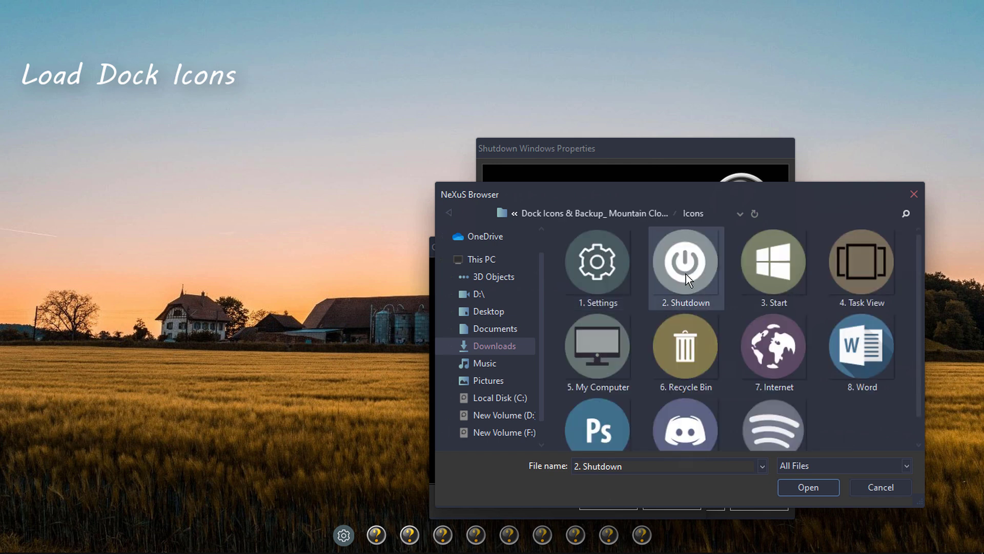
{"action": "left_click", "coordinate": [814, 490]}
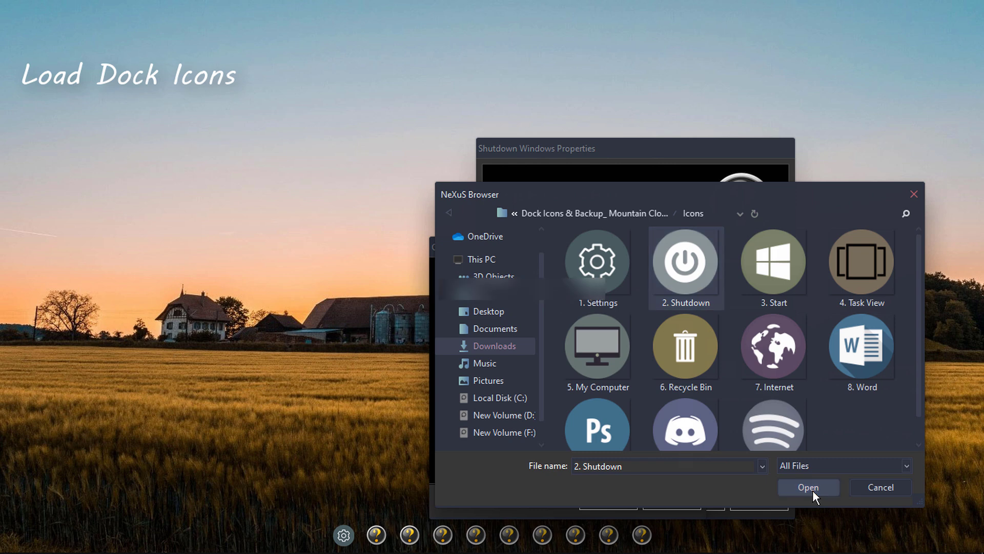
{"action": "left_click", "coordinate": [608, 501]}
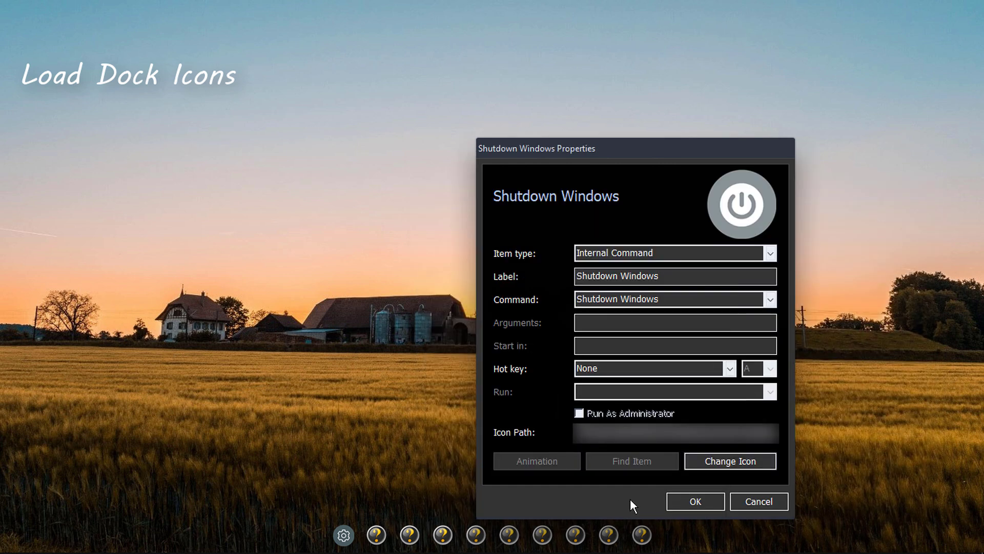
{"action": "left_click", "coordinate": [696, 502]}
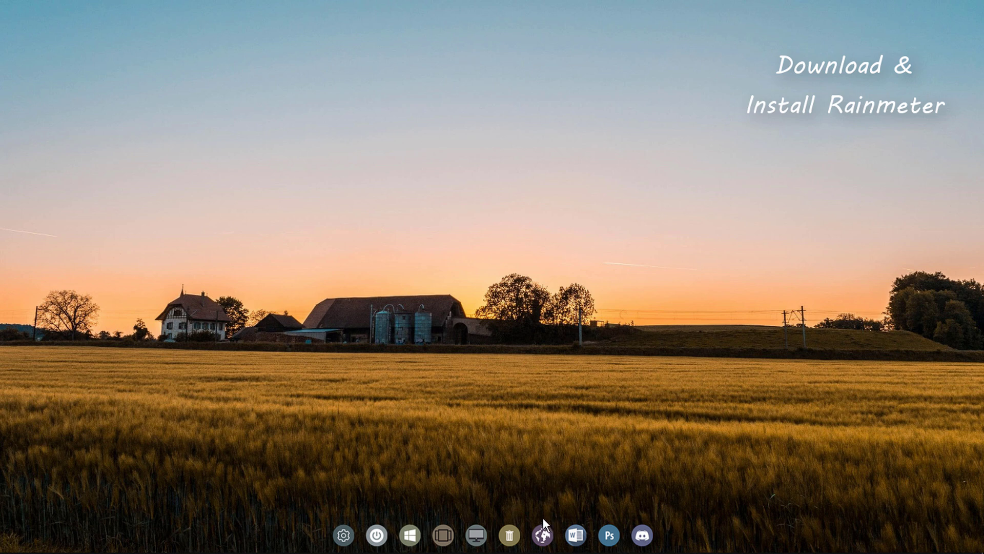
- Download the Rainmeter 4.4 Beta release from rainmeter.net in the browser and open the downloaded installer
{"action": "left_click", "coordinate": [542, 533]}
{"action": "scroll", "coordinate": [532, 325], "scroll_direction": "down", "scroll_amount": 2}
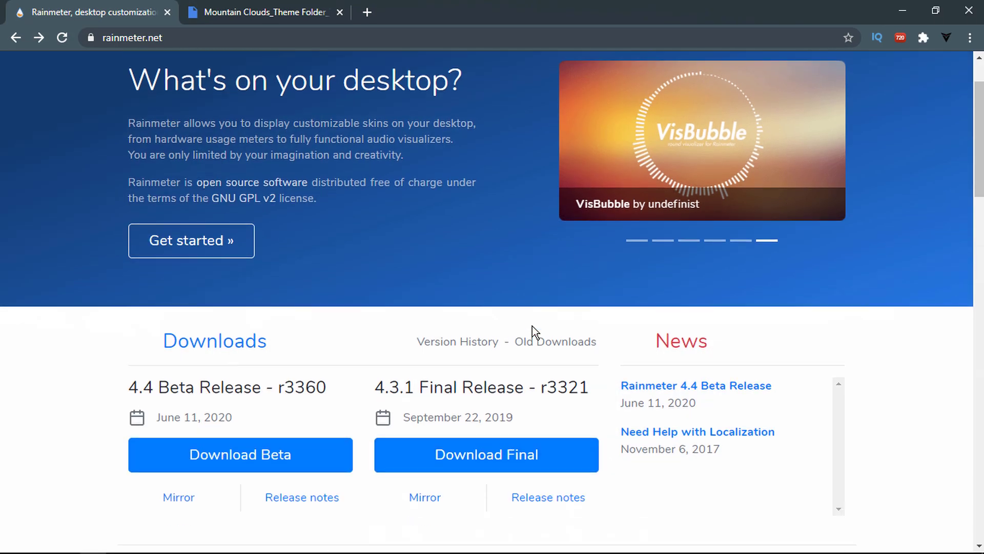
{"action": "scroll", "coordinate": [532, 325], "scroll_direction": "down", "scroll_amount": 5}
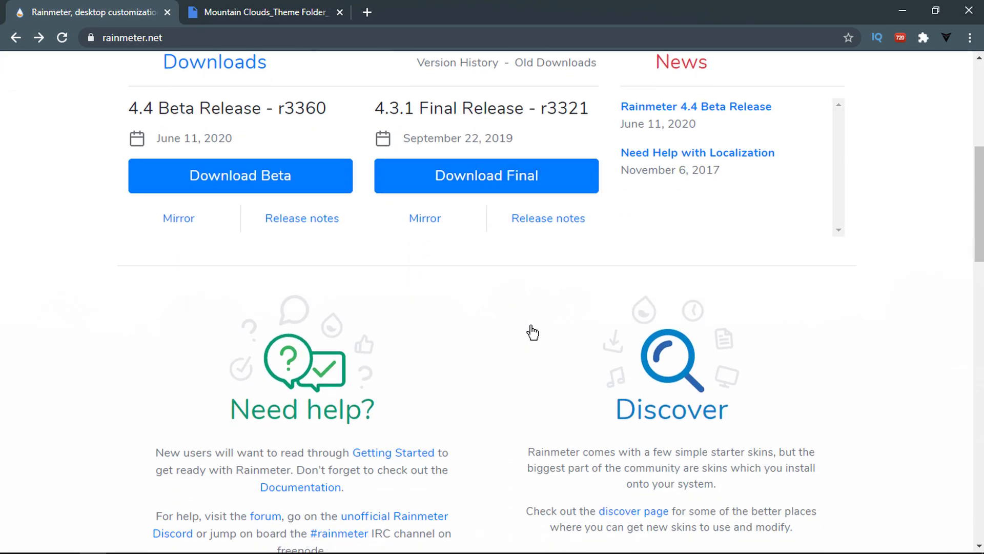
{"action": "left_click", "coordinate": [262, 175]}
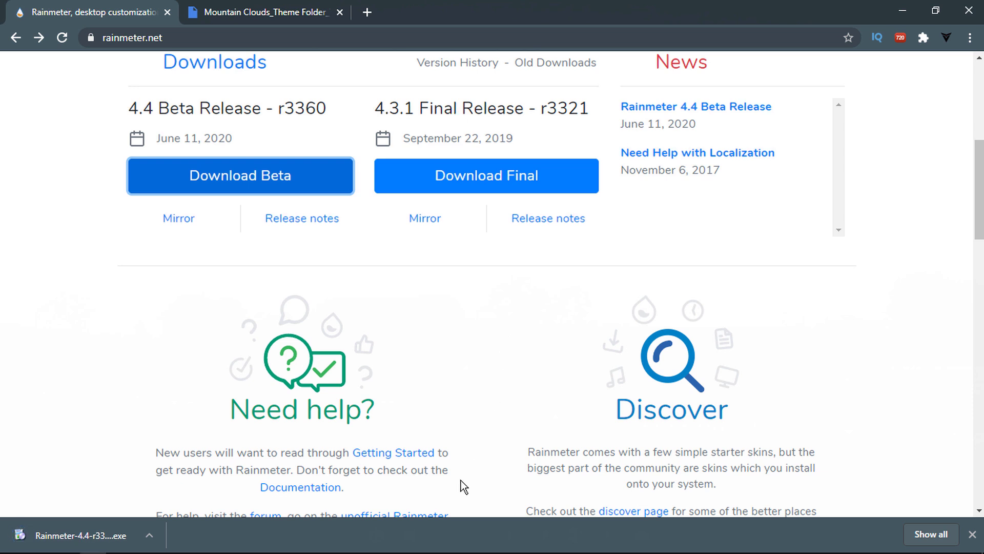
{"action": "left_click", "coordinate": [148, 535]}
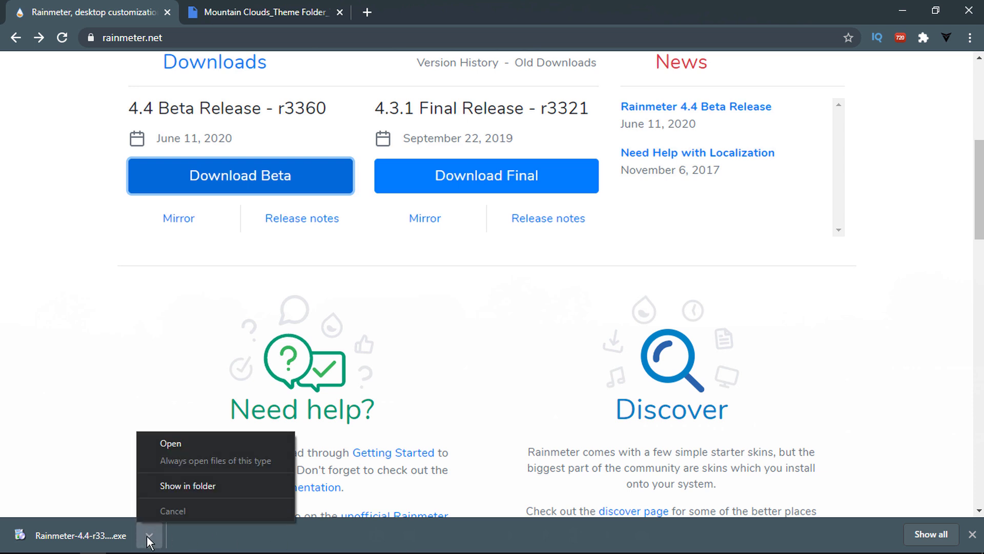
{"action": "left_click", "coordinate": [201, 442]}
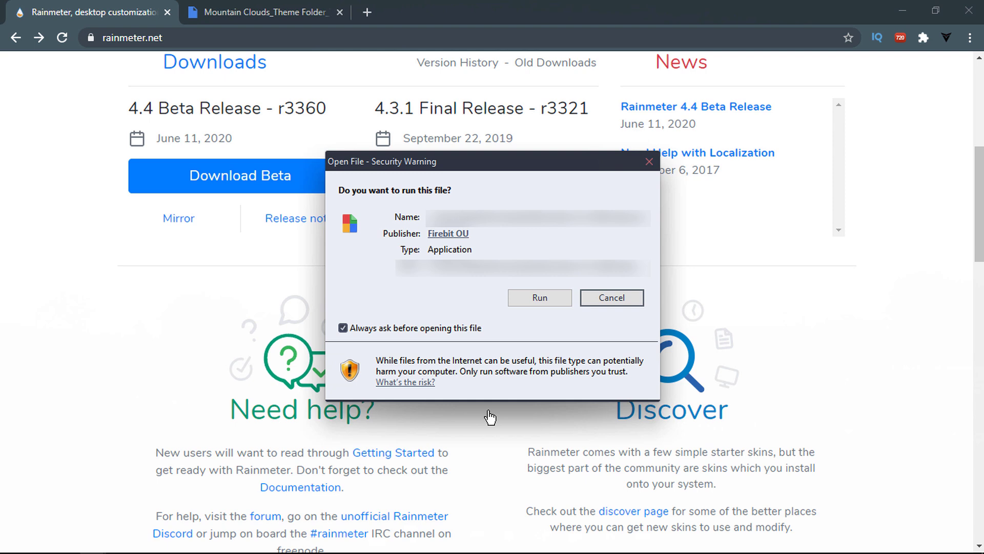
- Minimize the browser and run the Rainmeter setup in English as a standard installation, finishing with Run Rainmeter enabled
{"action": "left_click", "coordinate": [897, 10]}
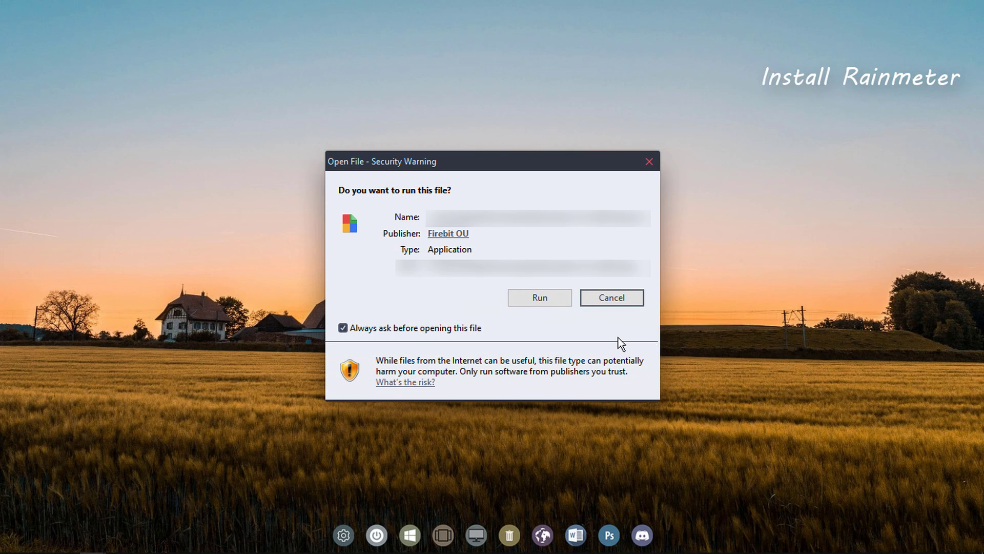
{"action": "left_click", "coordinate": [546, 300]}
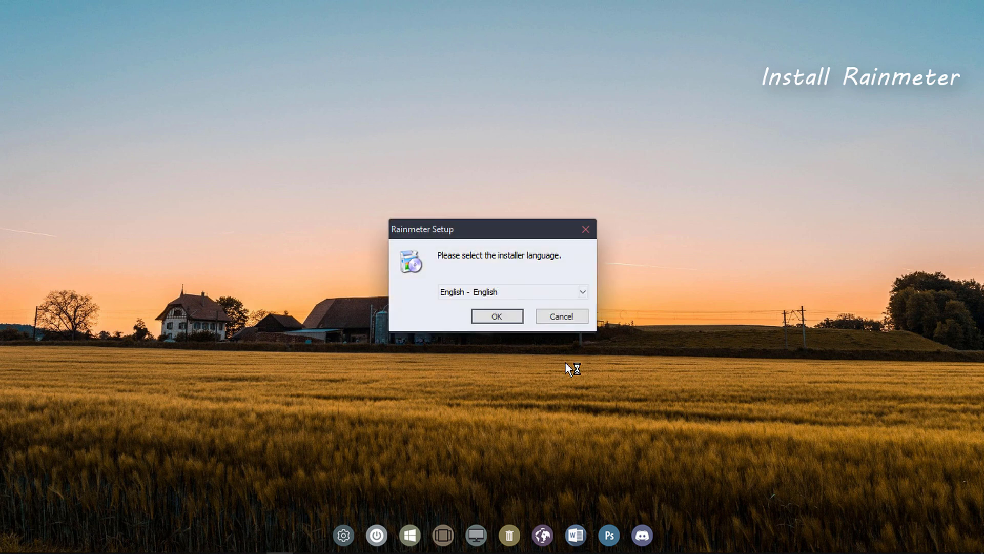
{"action": "left_click", "coordinate": [499, 316]}
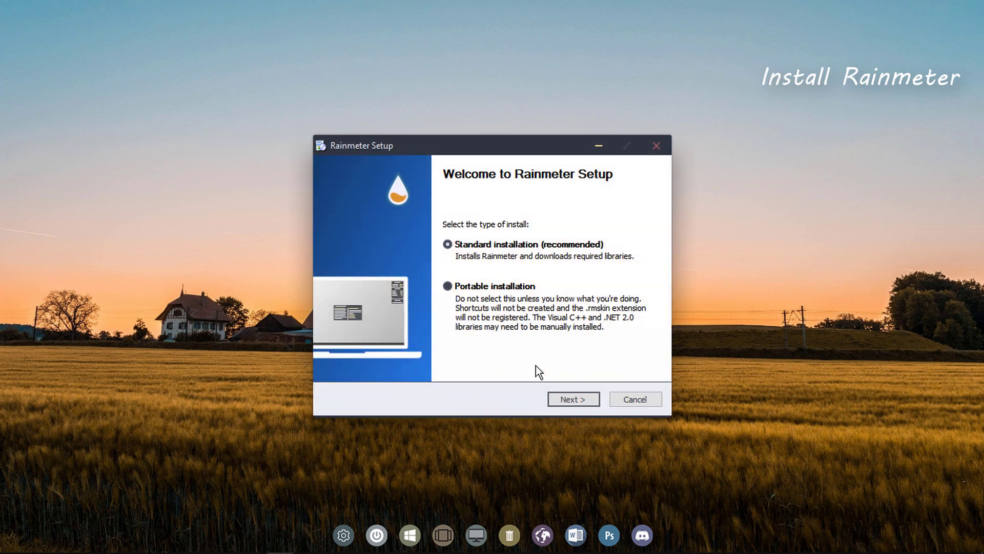
{"action": "left_click", "coordinate": [577, 401]}
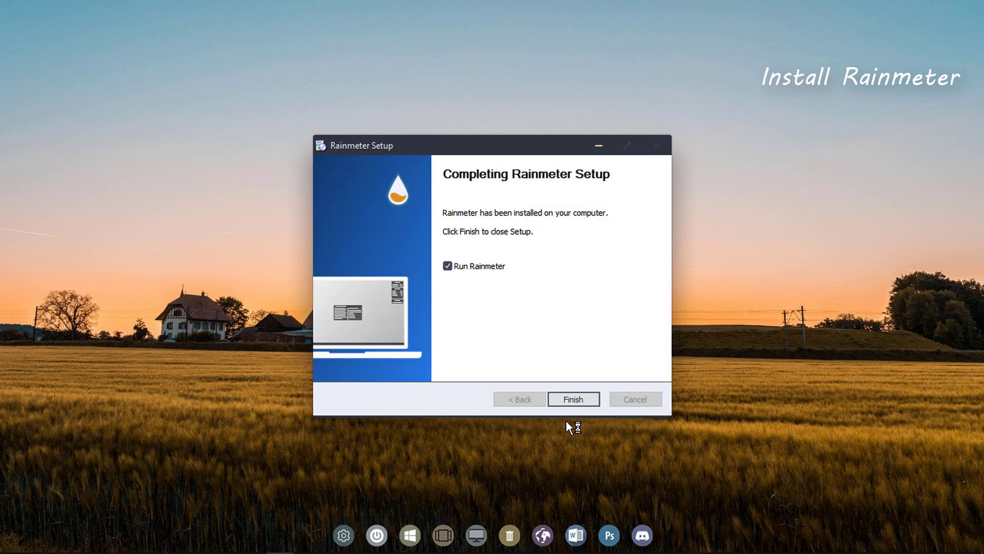
{"action": "left_click", "coordinate": [569, 404]}
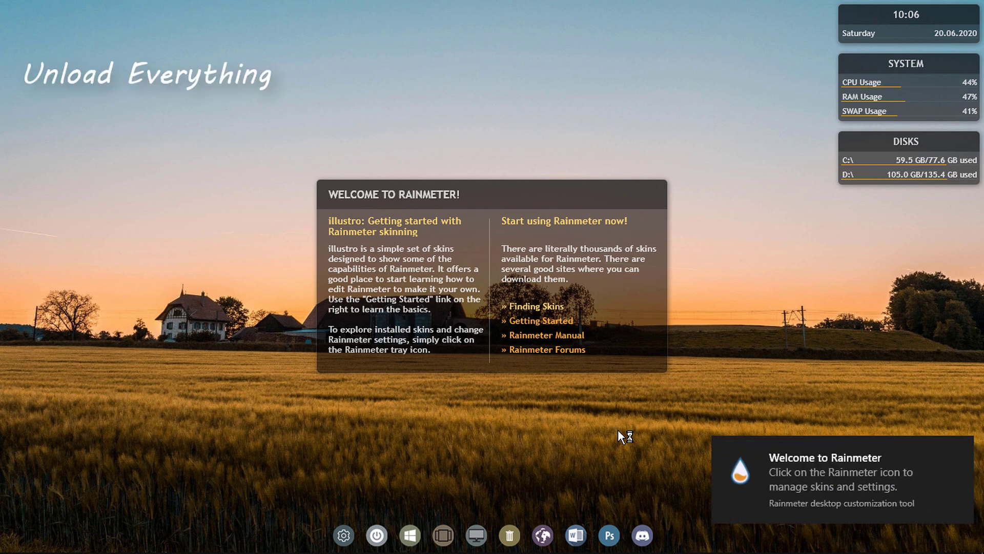
- Dismiss the Rainmeter notification and unload the default illustro Welcome, clock, System and Disks skins from the desktop
{"action": "left_click", "coordinate": [958, 450]}
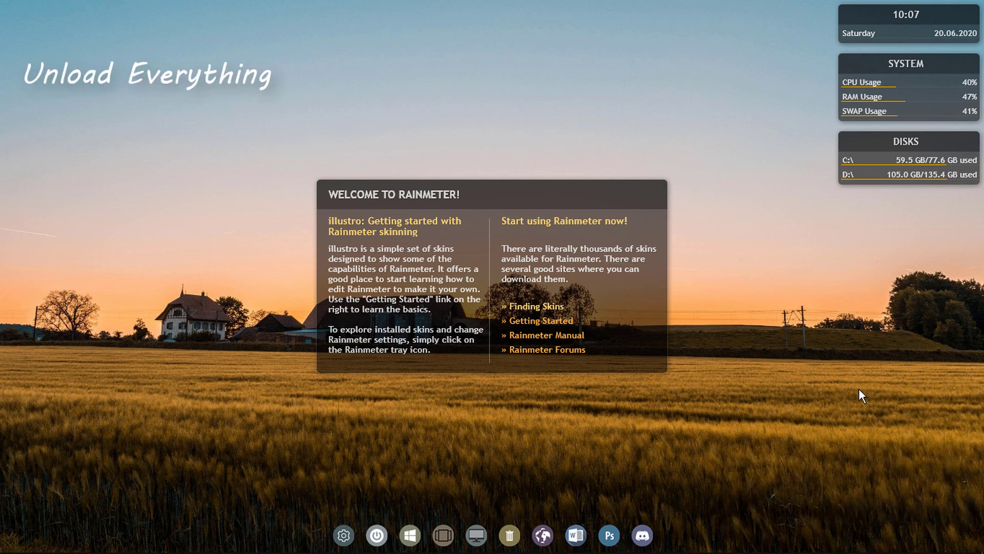
{"action": "right_click", "coordinate": [641, 190]}
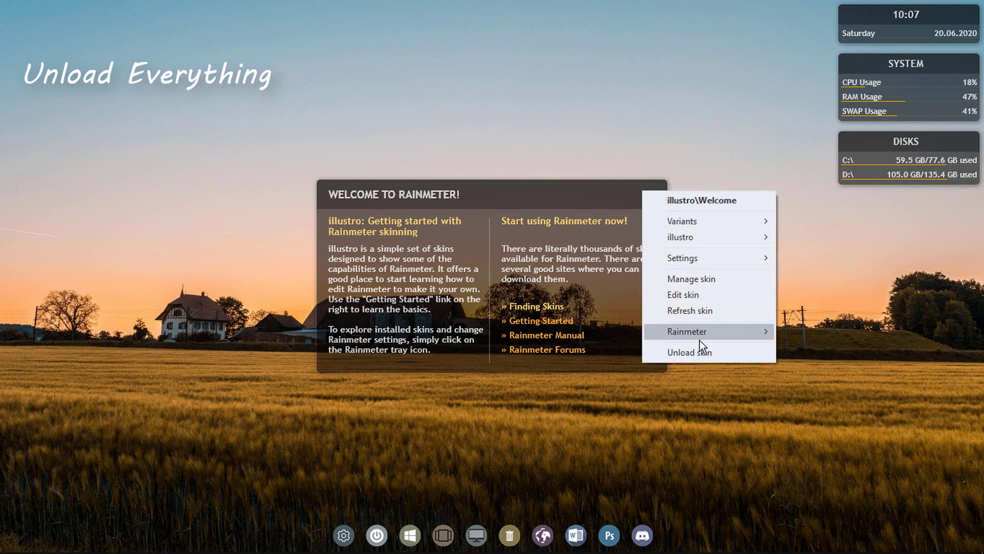
{"action": "left_click", "coordinate": [698, 353]}
{"action": "right_click", "coordinate": [860, 15]}
{"action": "left_click", "coordinate": [916, 178]}
{"action": "right_click", "coordinate": [860, 58]}
{"action": "left_click", "coordinate": [916, 221]}
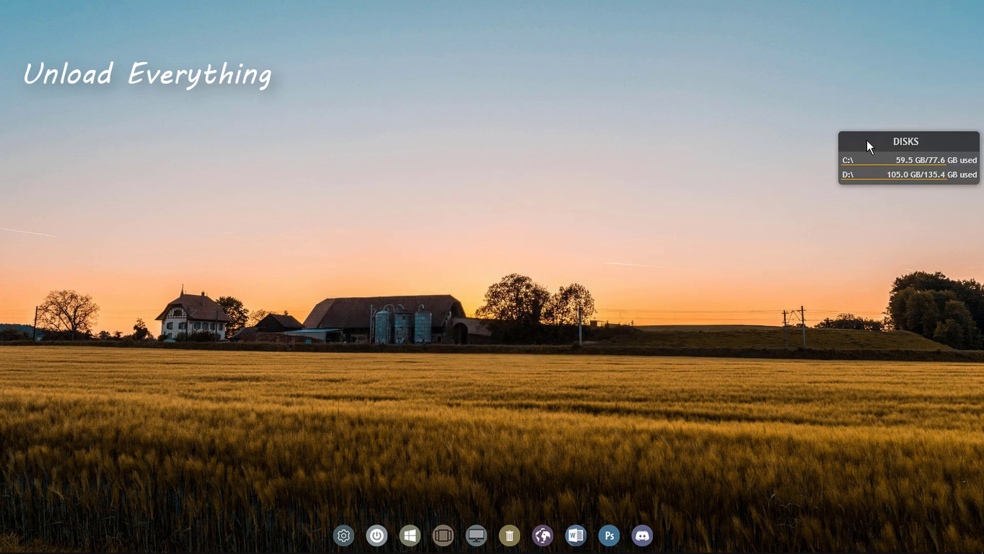
{"action": "right_click", "coordinate": [866, 139]}
{"action": "left_click", "coordinate": [922, 301]}
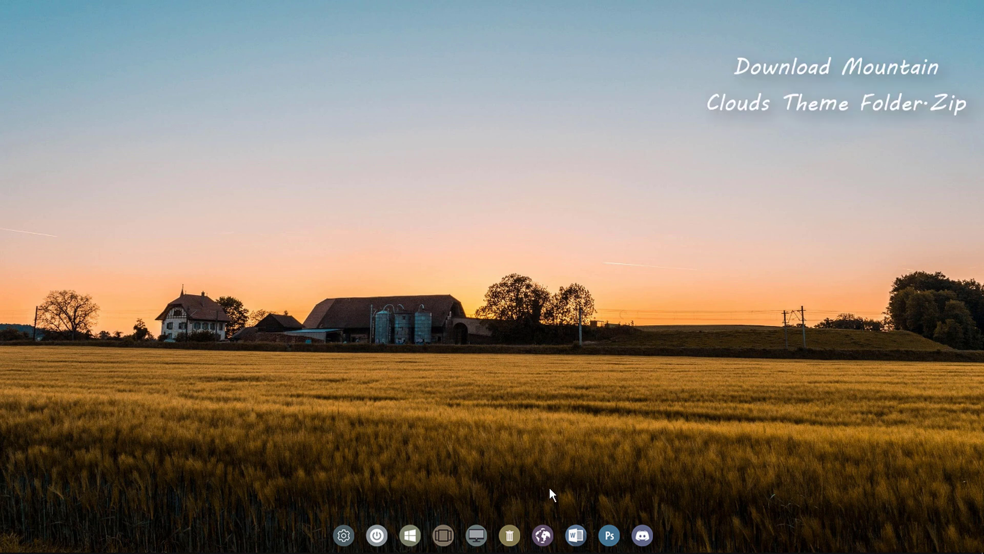
- Download the Mountain Clouds_Theme Folder zip from its Google Drive page in the browser, continuing with the preselected account
{"action": "left_click", "coordinate": [543, 535]}
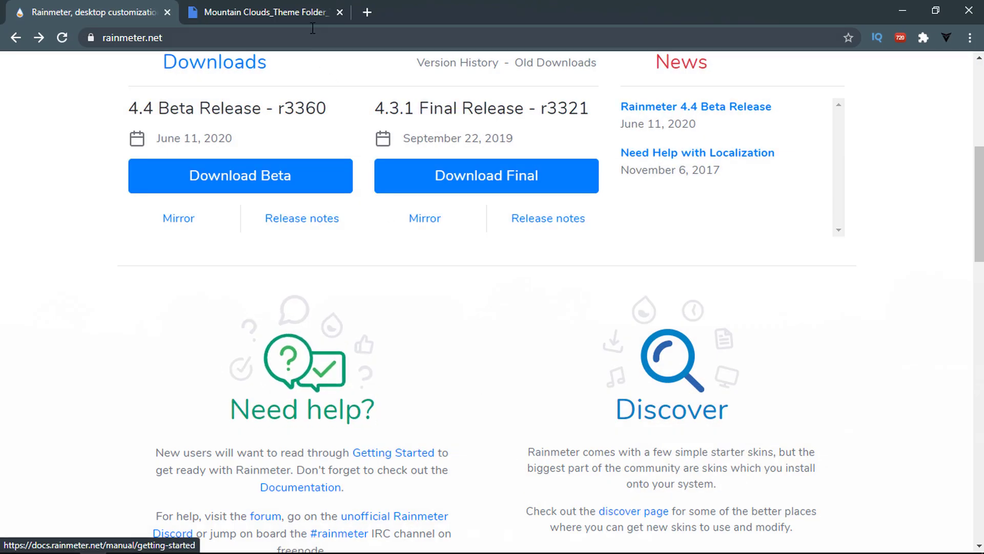
{"action": "left_click", "coordinate": [295, 14]}
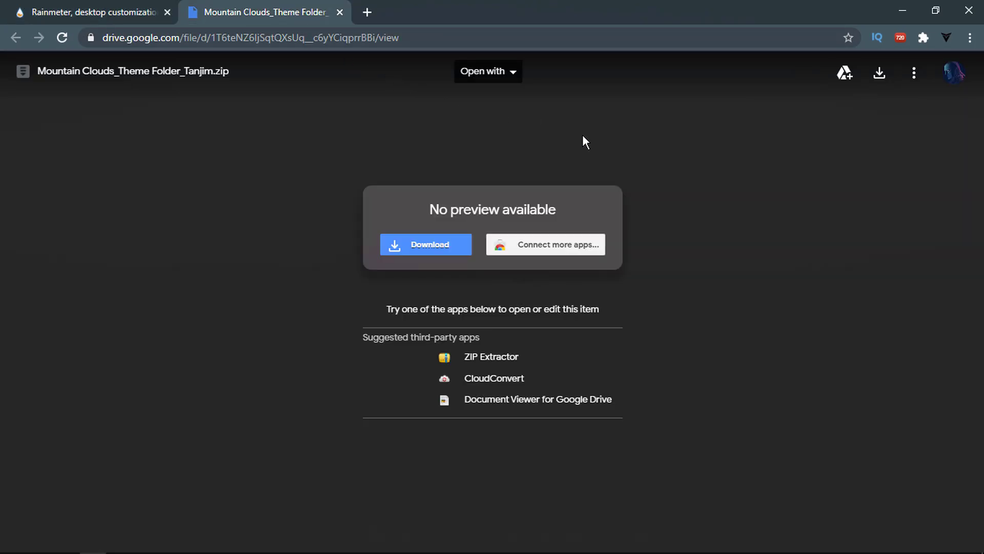
{"action": "left_click", "coordinate": [879, 77]}
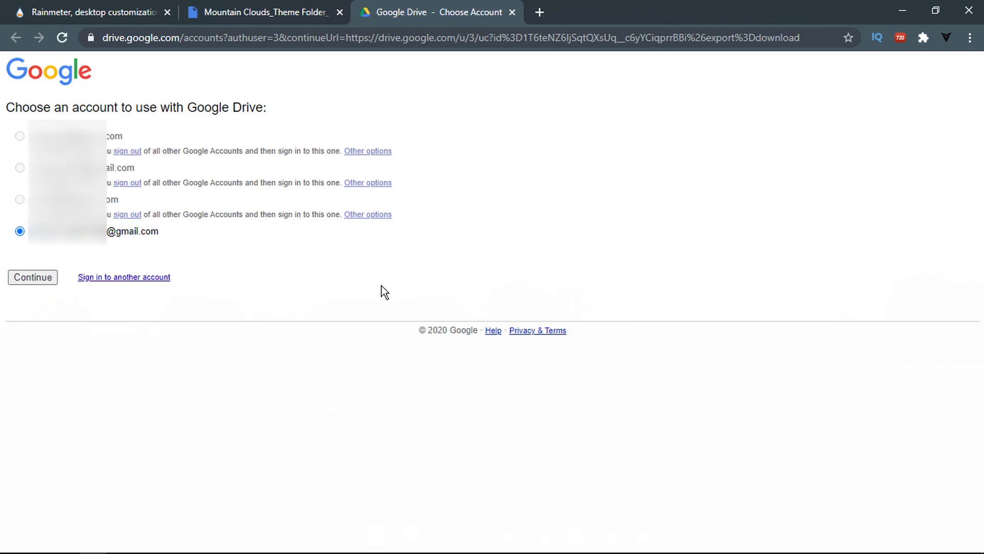
{"action": "left_click", "coordinate": [40, 278]}
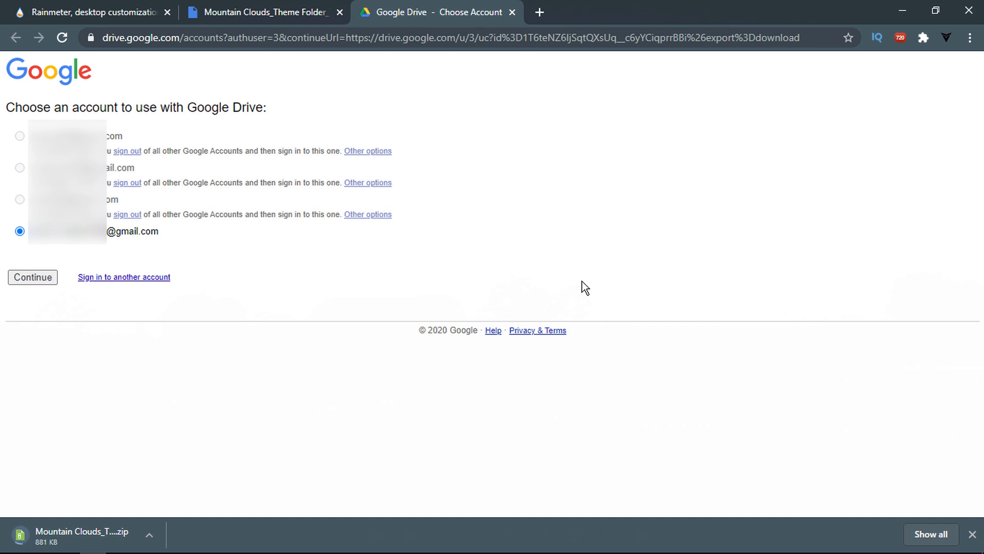
{"action": "left_click", "coordinate": [512, 12]}
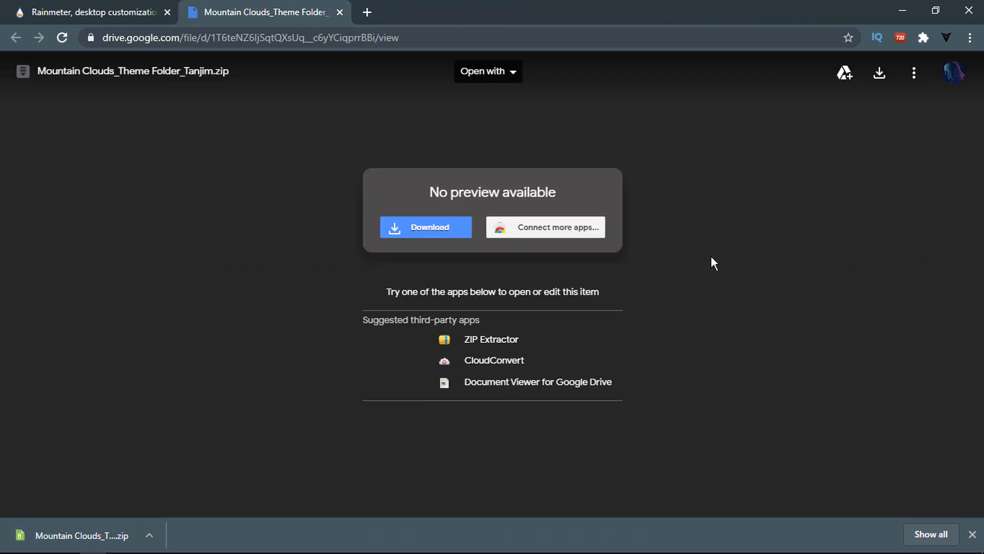
- Show the downloaded Mountain Clouds_Theme Folder zip in its folder and extract it with 7-Zip into its own named subfolder
{"action": "left_click", "coordinate": [149, 536]}
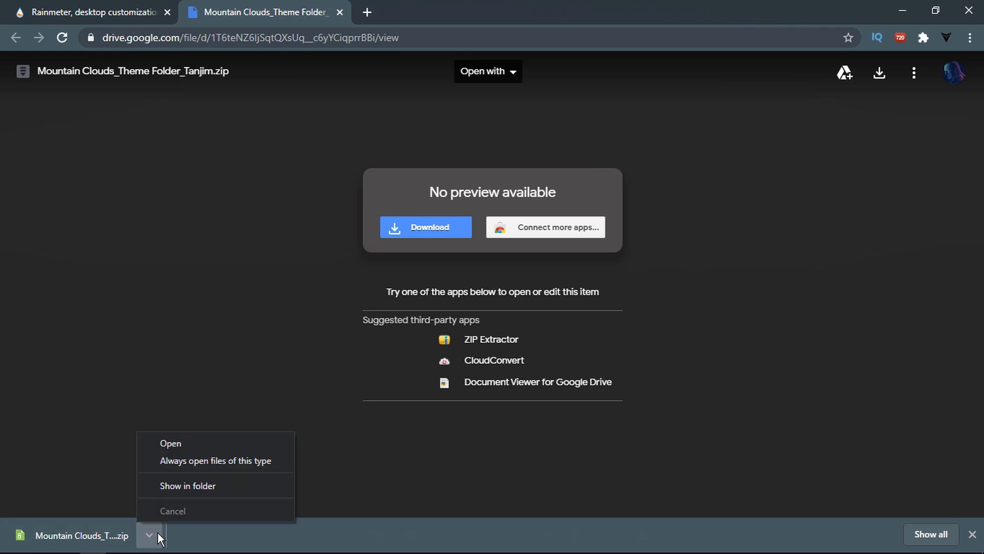
{"action": "left_click", "coordinate": [238, 485]}
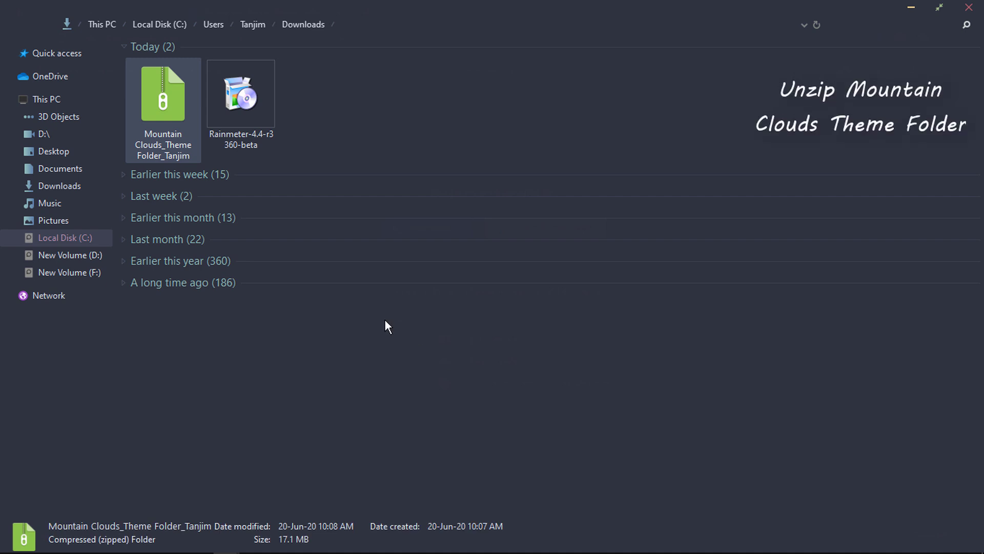
{"action": "right_click", "coordinate": [165, 94]}
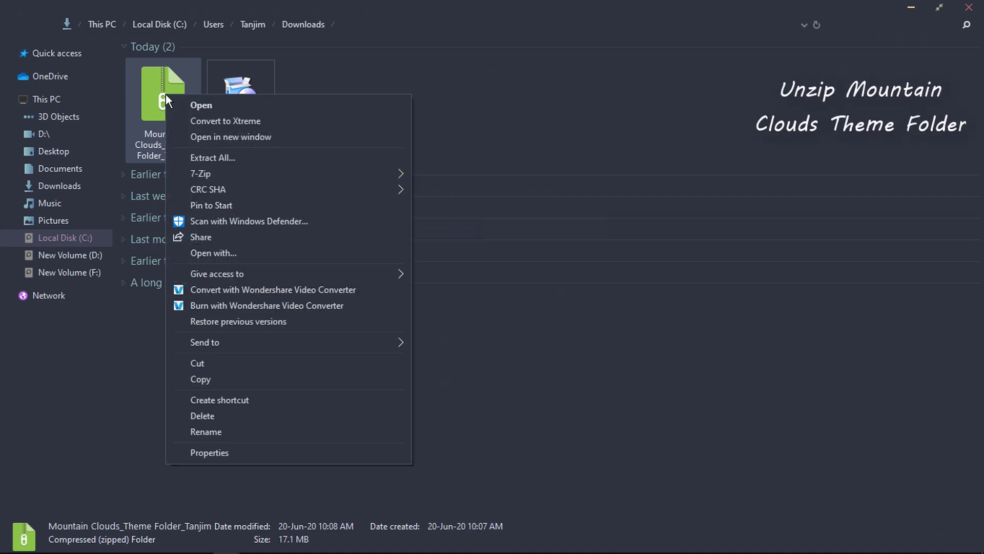
{"action": "mouse_move", "coordinate": [269, 173]}
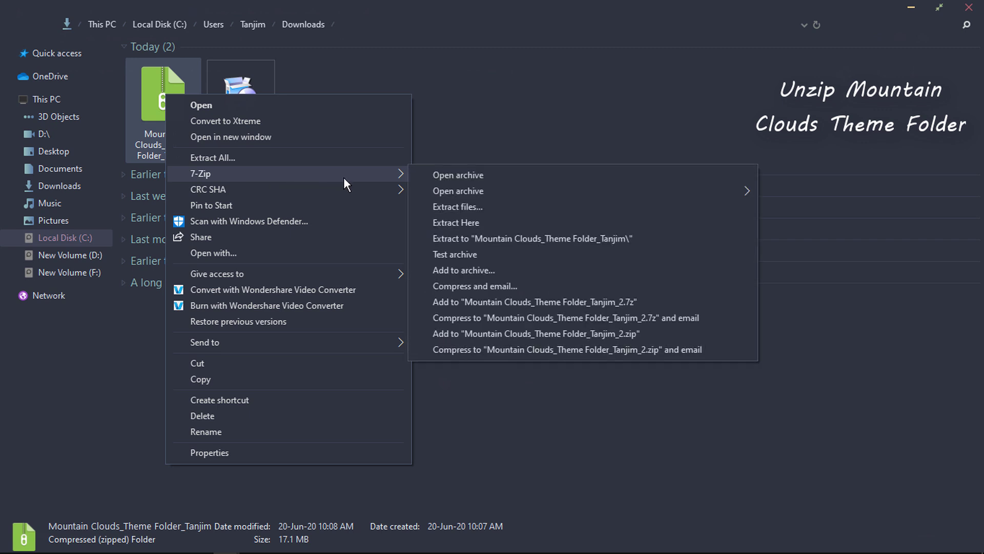
{"action": "left_click", "coordinate": [575, 239]}
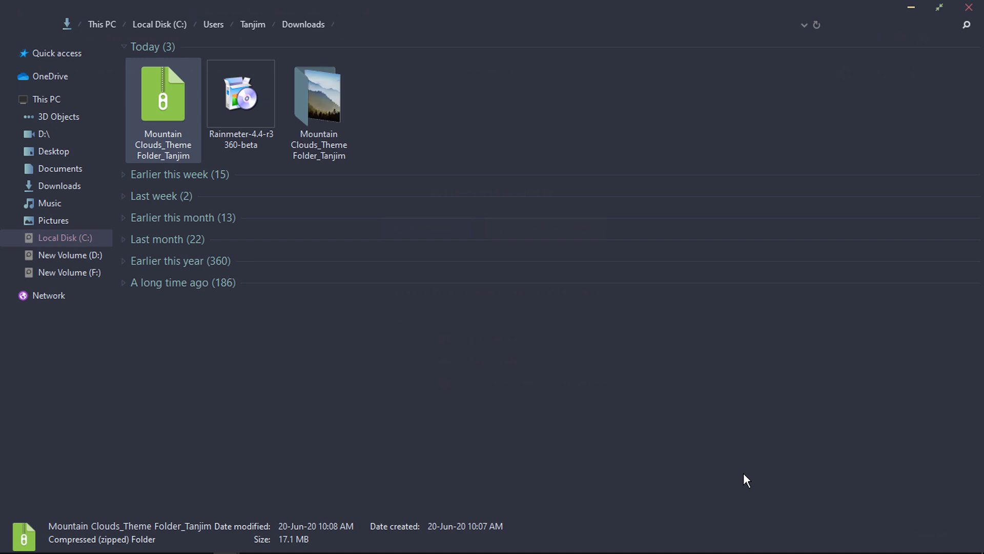
- Open the extracted Mountain Clouds theme folder and display its contents as large icons
{"action": "double_click", "coordinate": [331, 103]}
{"action": "right_click", "coordinate": [368, 240]}
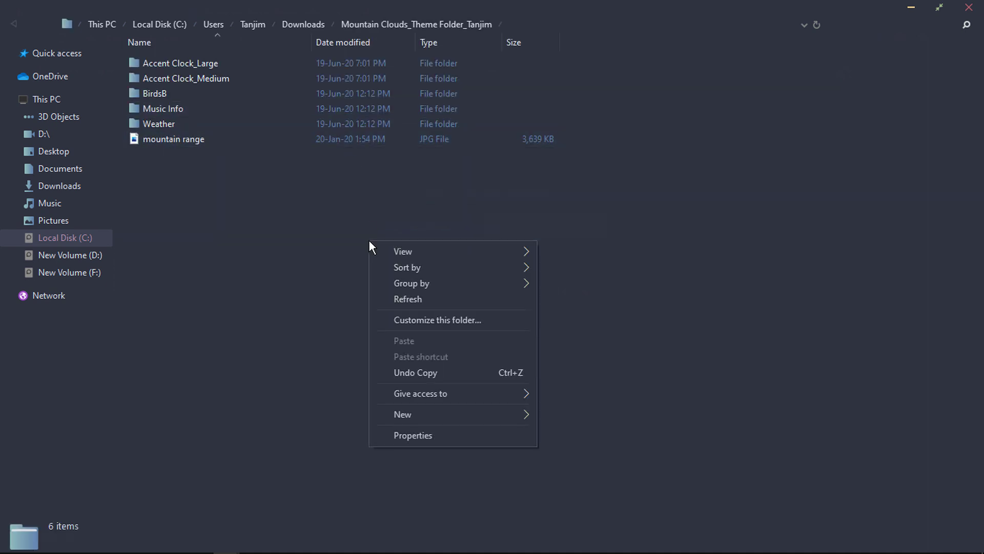
{"action": "mouse_move", "coordinate": [438, 254]}
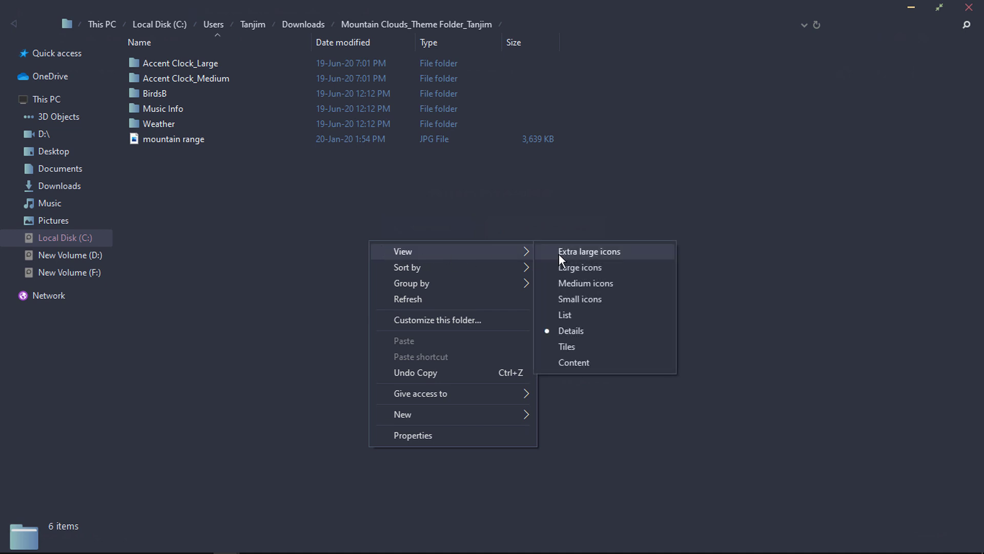
{"action": "left_click", "coordinate": [595, 267]}
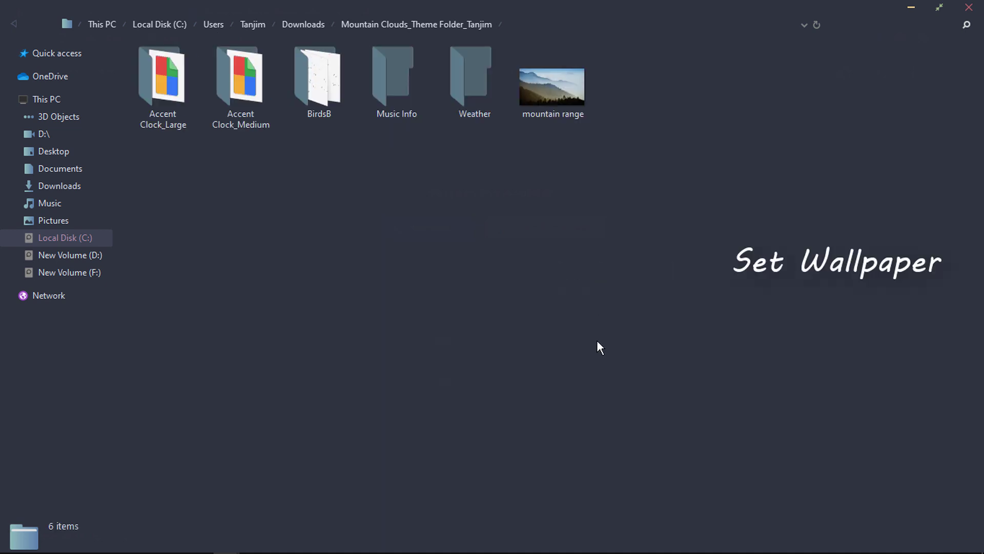
- Open the mountain range image in Photos, set it as the desktop background, and close the viewer
{"action": "left_click", "coordinate": [552, 85]}
{"action": "double_click", "coordinate": [560, 105]}
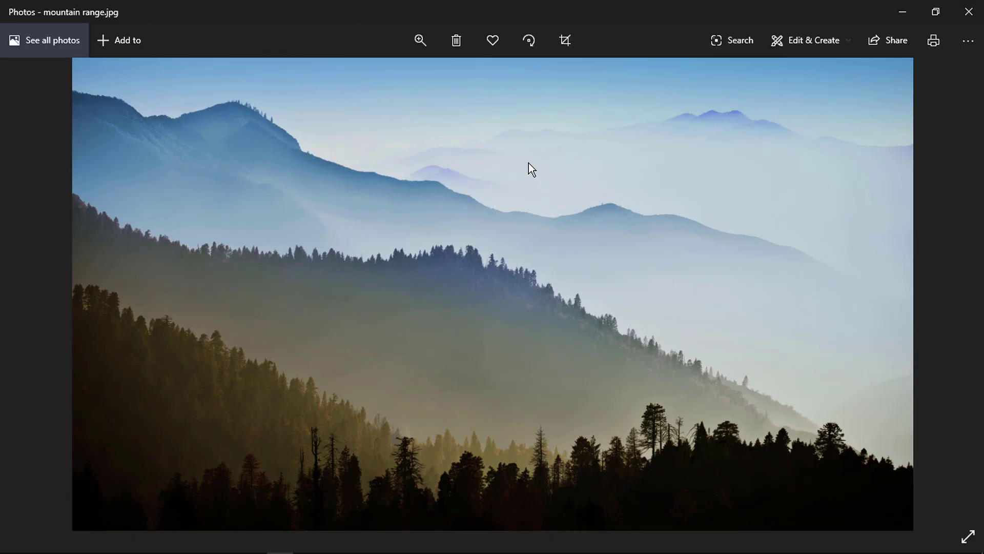
{"action": "right_click", "coordinate": [528, 163]}
{"action": "mouse_move", "coordinate": [601, 318]}
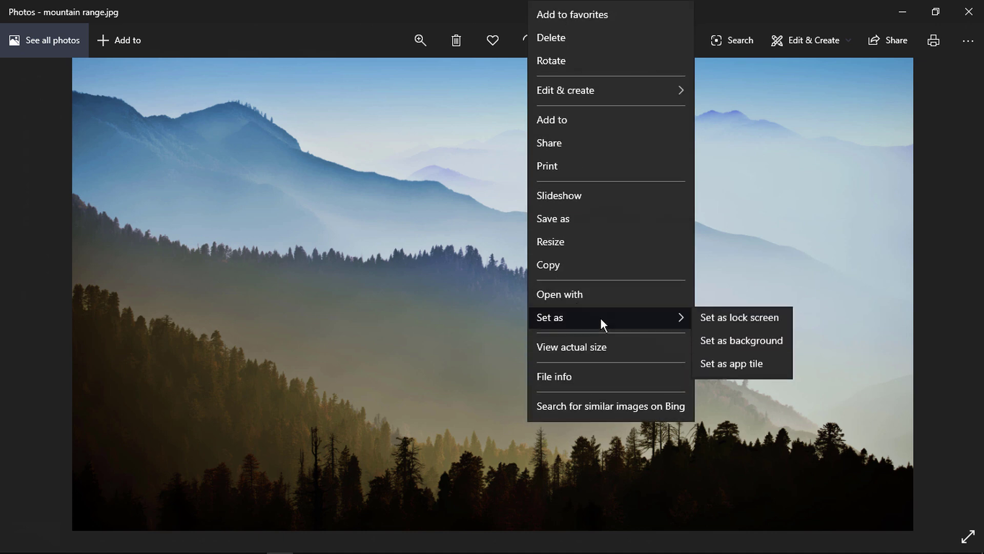
{"action": "left_click", "coordinate": [739, 341]}
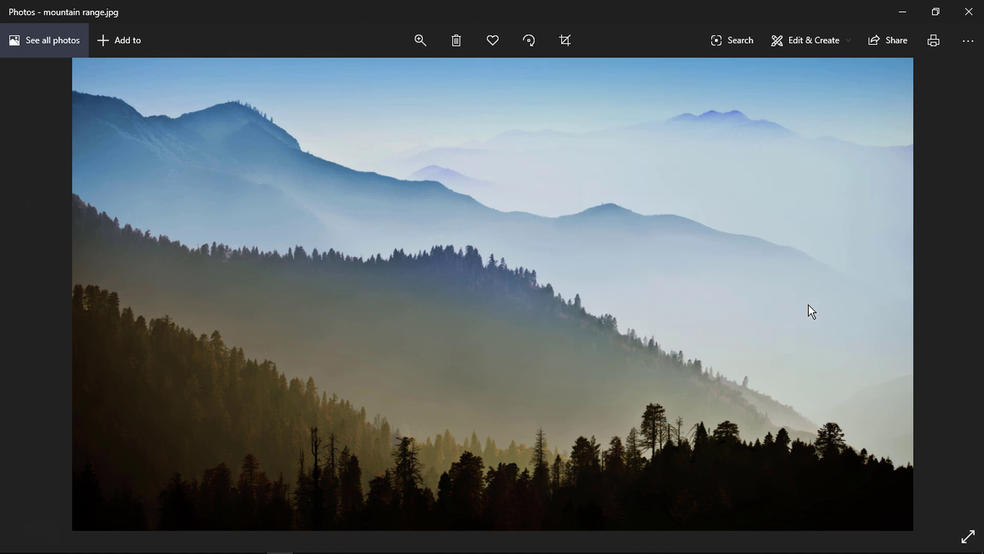
{"action": "left_click", "coordinate": [968, 12]}
{"action": "left_click", "coordinate": [426, 302]}
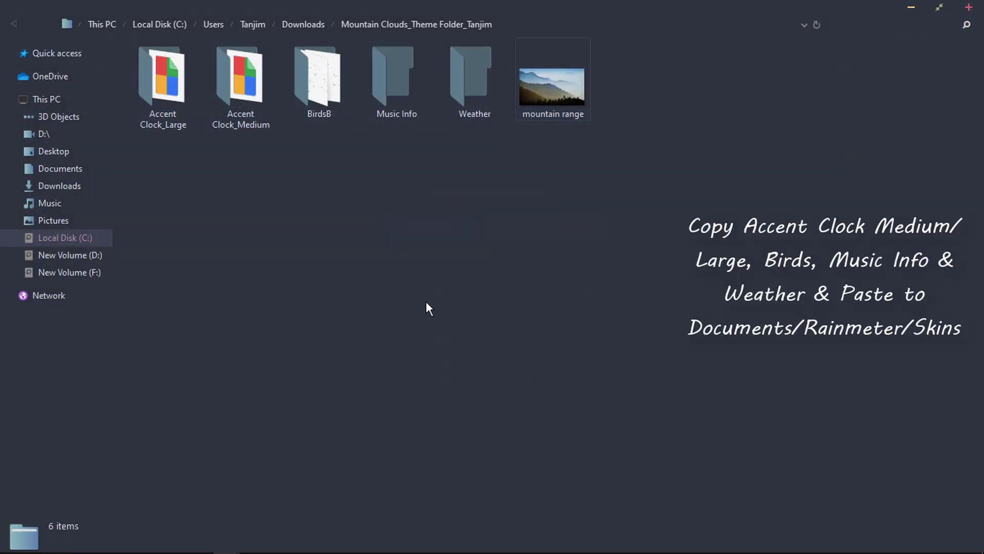
- Copy the Accent Clock_Medium, BirdsB, Music Info and Weather folders from the theme folder into Documents/Rainmeter/Skins
{"action": "left_click_drag", "start_coordinate": [485, 162], "coordinate": [250, 69]}
{"action": "right_click", "coordinate": [244, 68]}
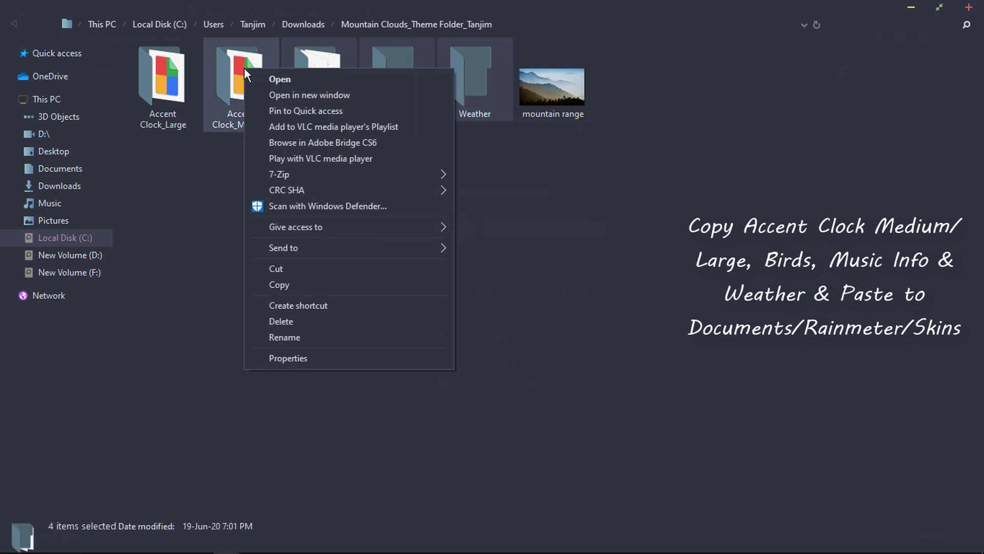
{"action": "left_click", "coordinate": [330, 287]}
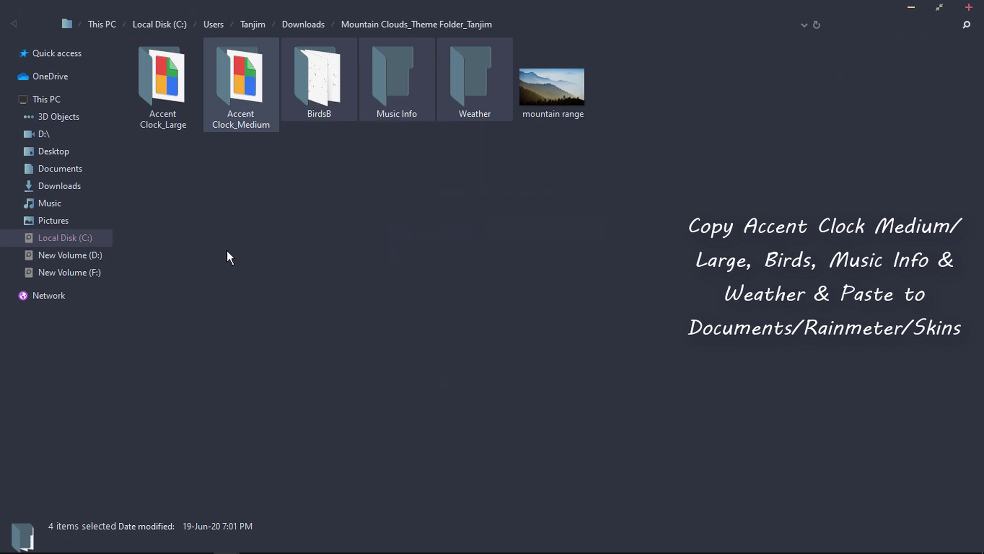
{"action": "left_click", "coordinate": [88, 167]}
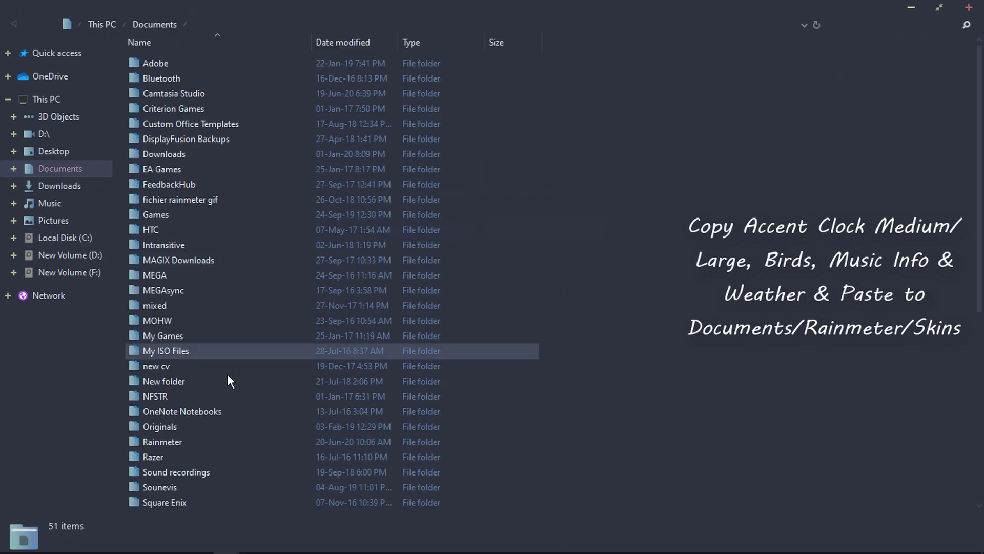
{"action": "double_click", "coordinate": [200, 442]}
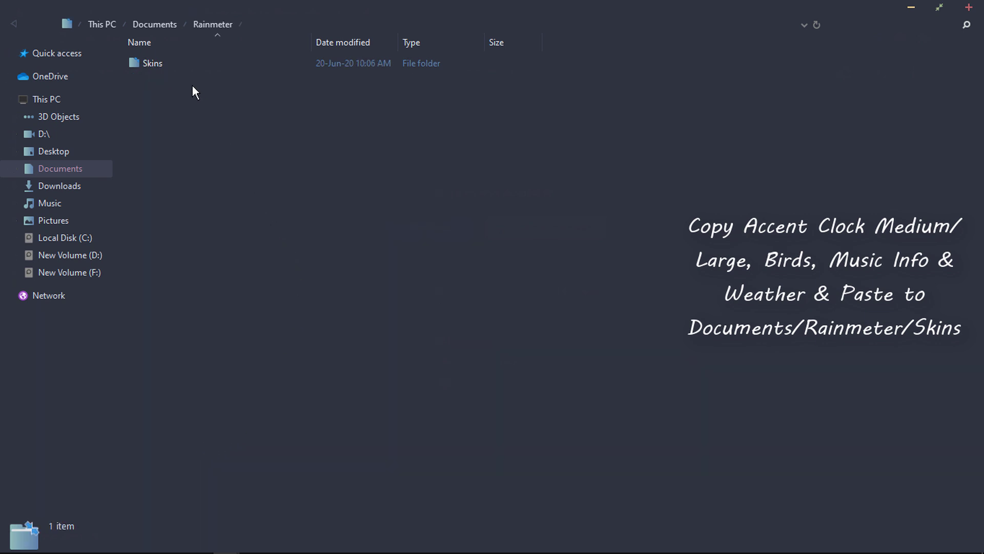
{"action": "double_click", "coordinate": [168, 63]}
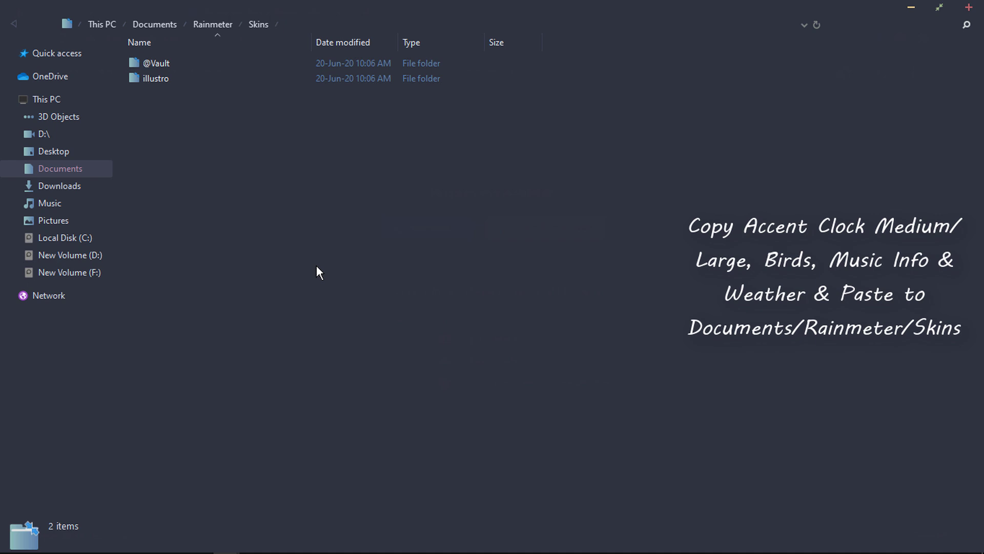
{"action": "right_click", "coordinate": [469, 220]}
{"action": "left_click", "coordinate": [513, 320]}
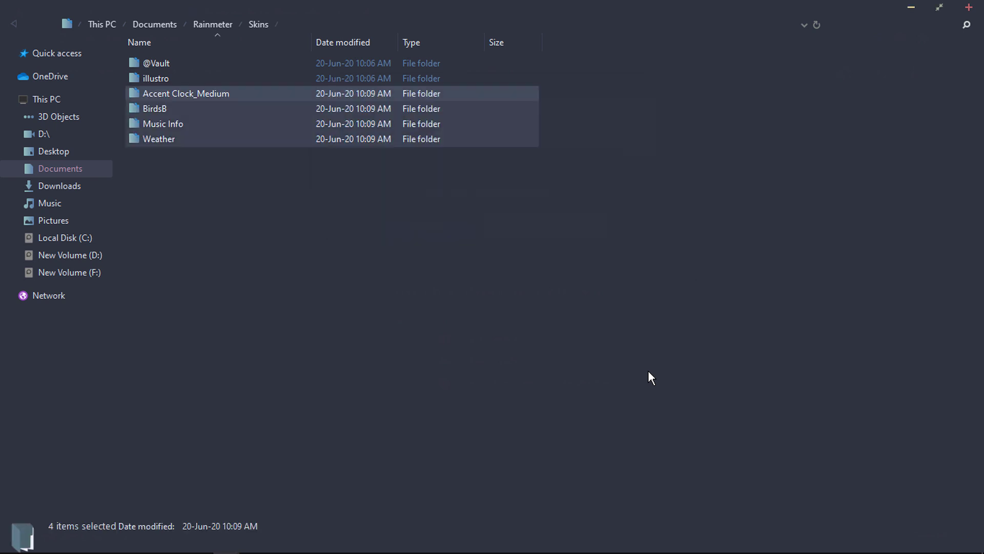
{"action": "left_click", "coordinate": [648, 371]}
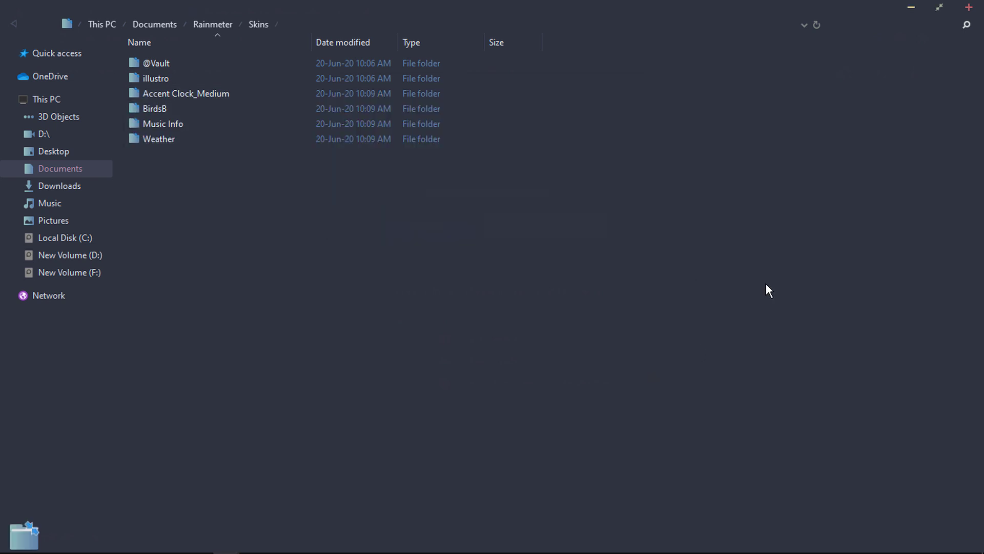
- Minimize the open windows and switch to the Rainmeter manager to refresh all skins
{"action": "left_click", "coordinate": [911, 8]}
{"action": "left_click", "coordinate": [903, 10]}
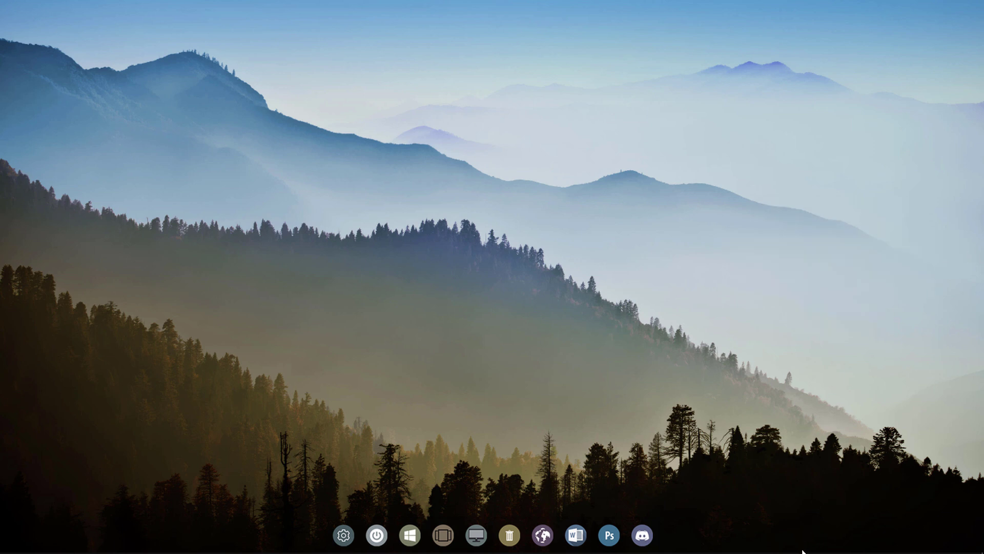
{"action": "mouse_move", "coordinate": [803, 552]}
{"action": "left_click", "coordinate": [842, 544]}
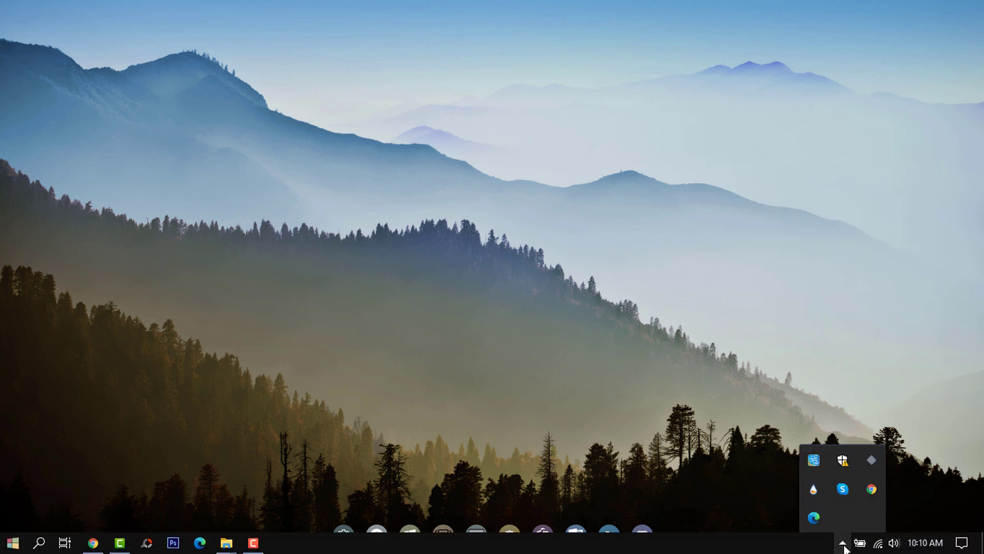
{"action": "double_click", "coordinate": [816, 488]}
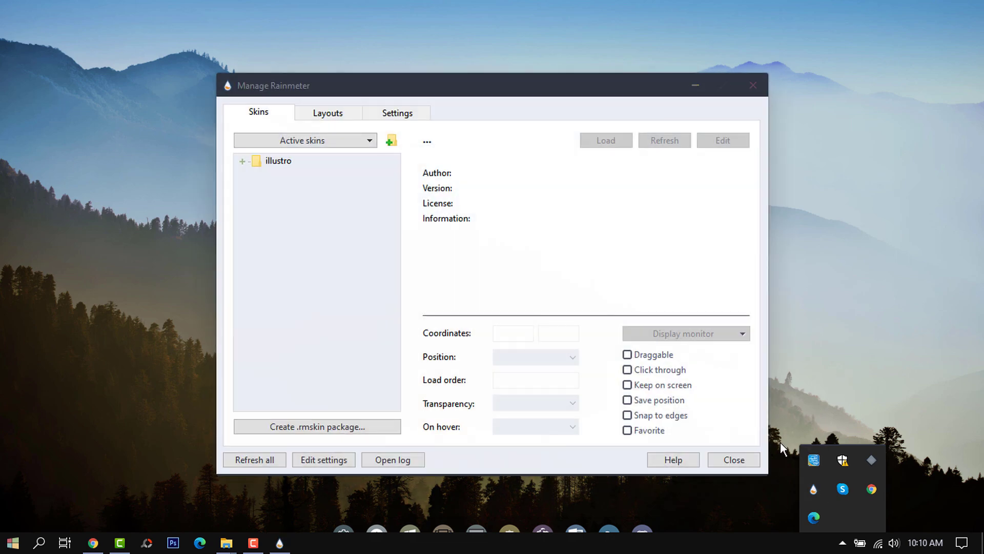
{"action": "left_click", "coordinate": [262, 464]}
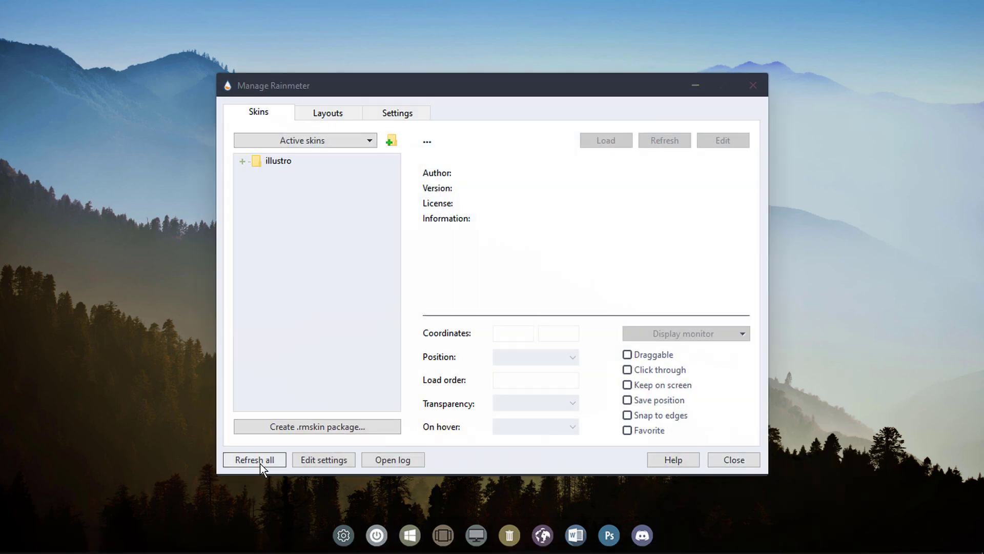
{"action": "left_click", "coordinate": [261, 462]}
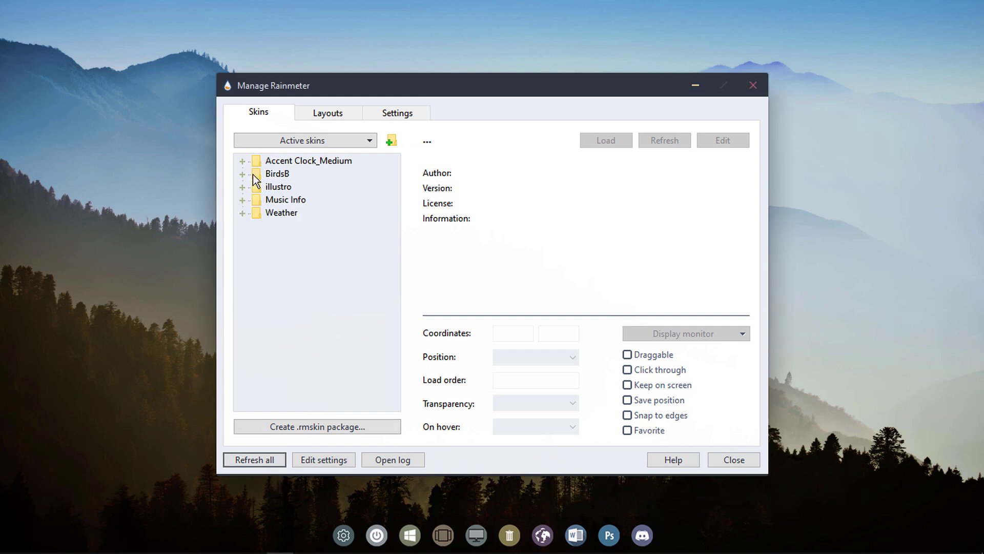
- Load Accent Clock .ini from the Accent Clock_Medium skin and set its position to On desktop
{"action": "left_click", "coordinate": [242, 161]}
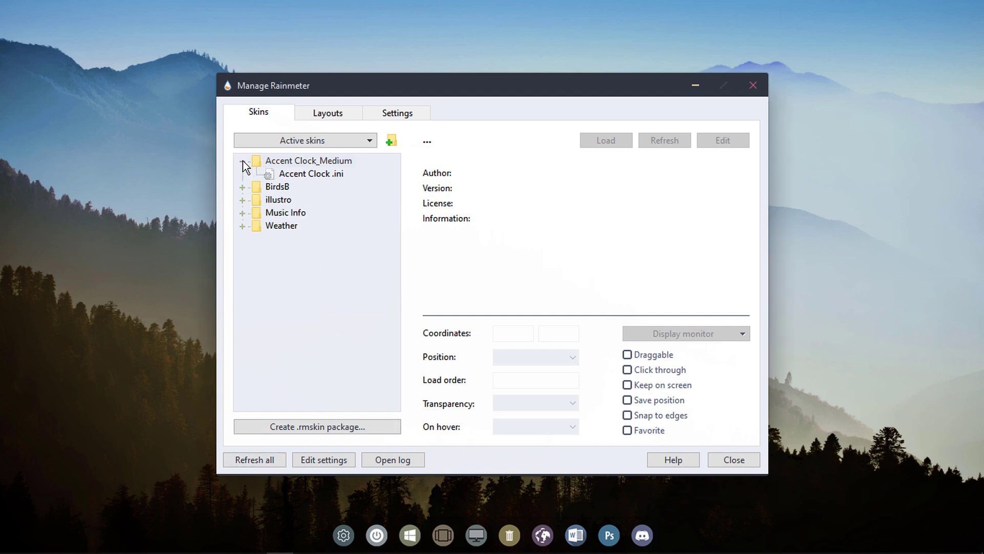
{"action": "left_click", "coordinate": [324, 174]}
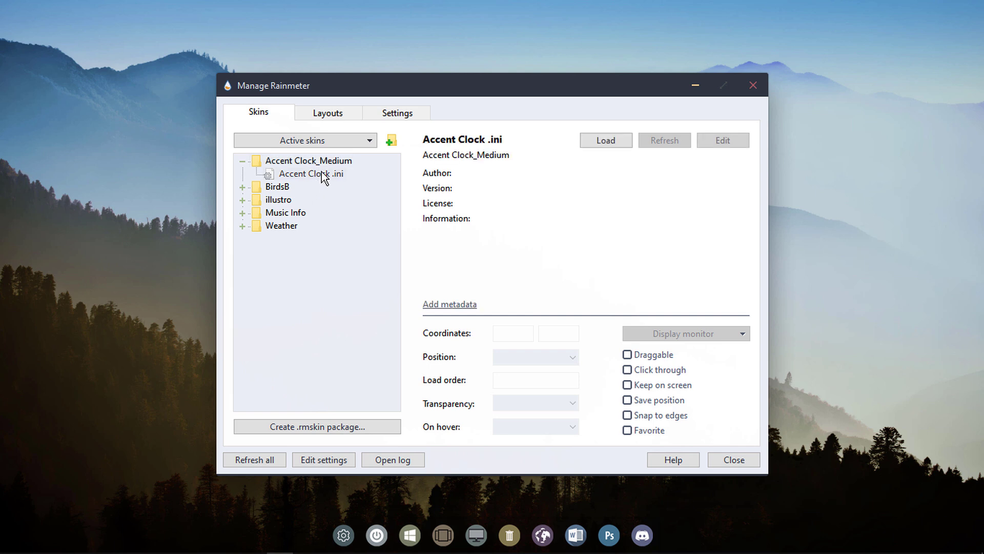
{"action": "left_click", "coordinate": [614, 140]}
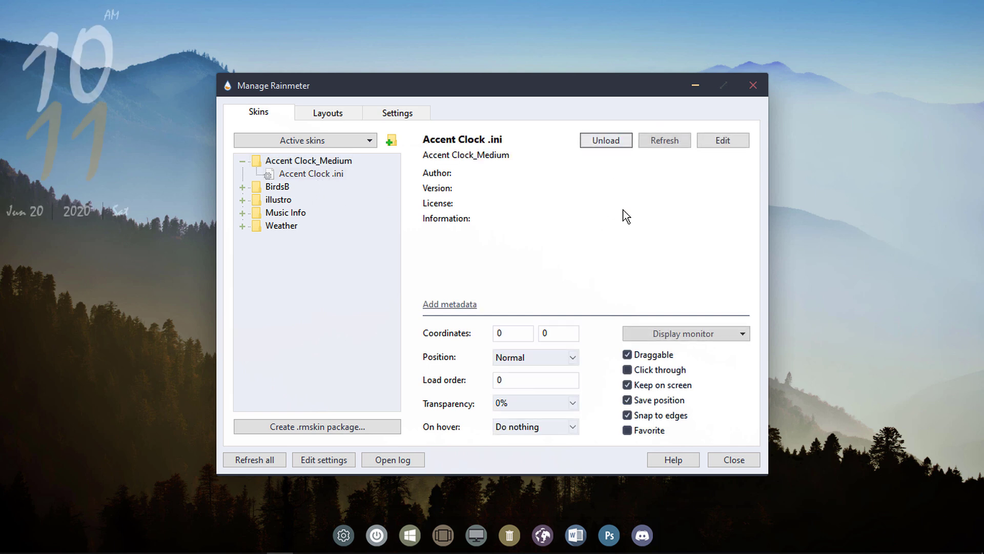
{"action": "left_click", "coordinate": [572, 357]}
{"action": "left_click", "coordinate": [541, 370]}
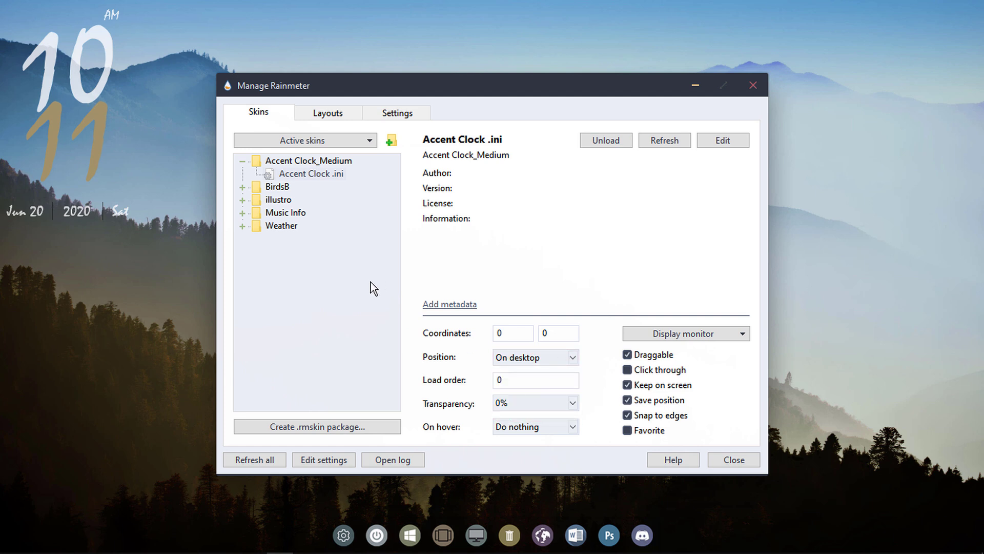
- Load Song Info.ini from the Music Info skin, with its position set to On desktop and transparency to 10%
{"action": "left_click", "coordinate": [243, 213]}
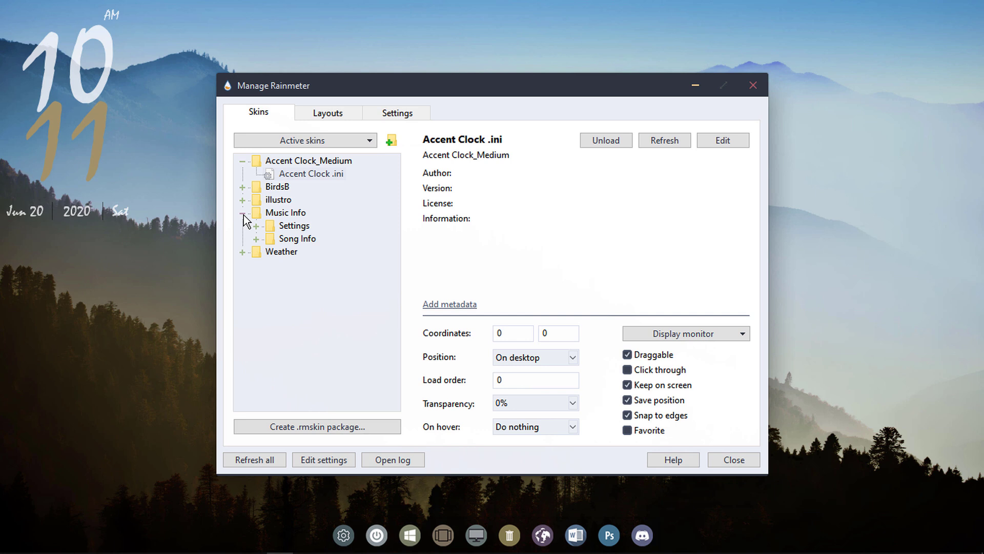
{"action": "left_click", "coordinate": [256, 239]}
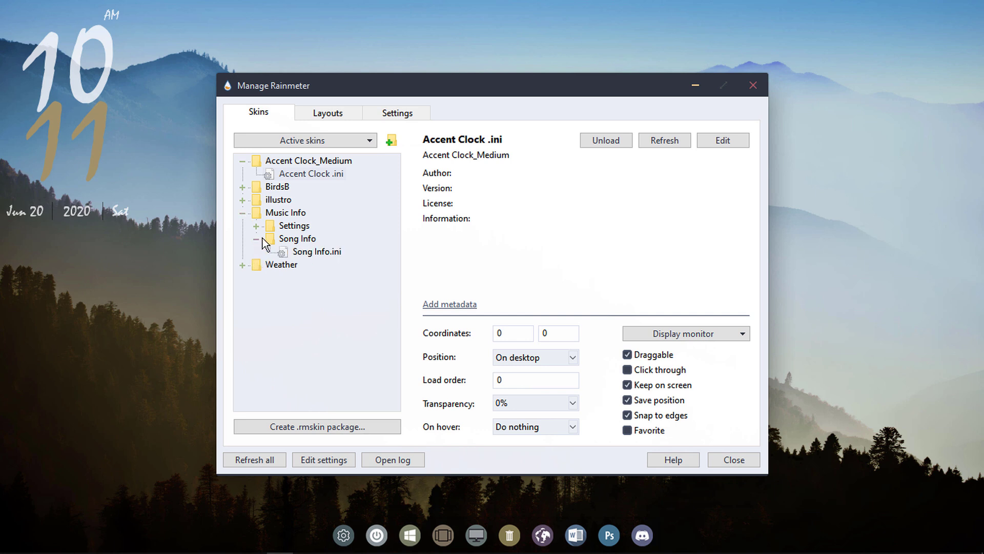
{"action": "left_click", "coordinate": [336, 252]}
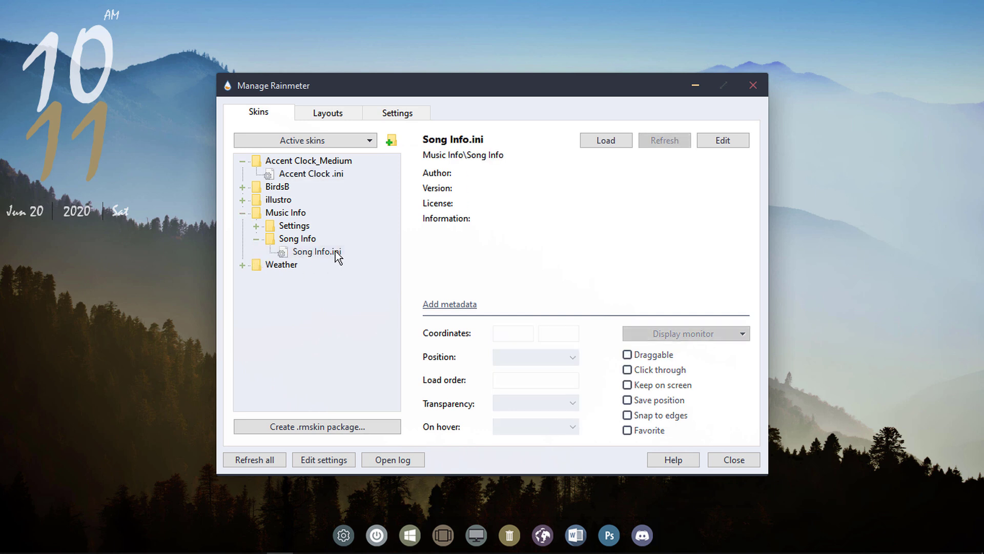
{"action": "left_click", "coordinate": [607, 141]}
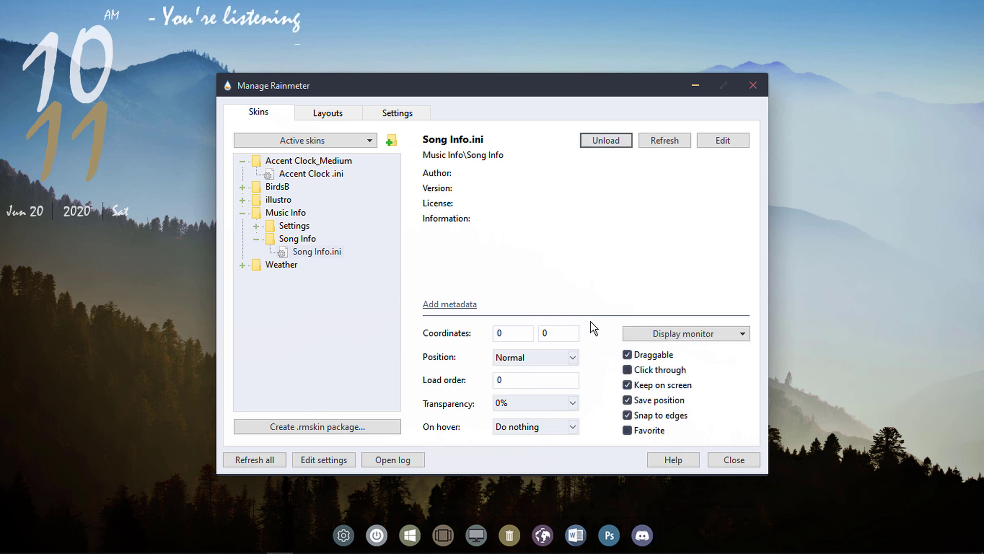
{"action": "left_click", "coordinate": [574, 358]}
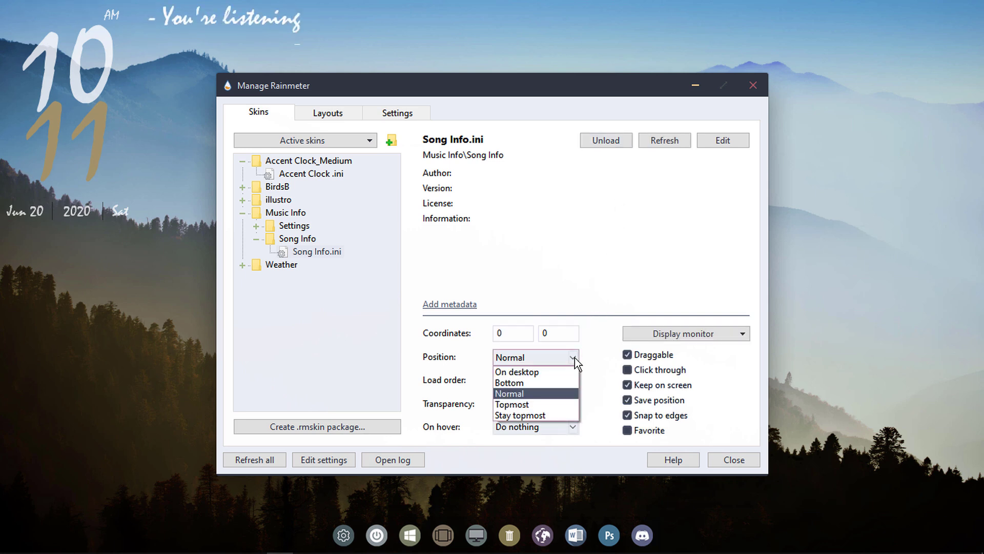
{"action": "left_click", "coordinate": [541, 372]}
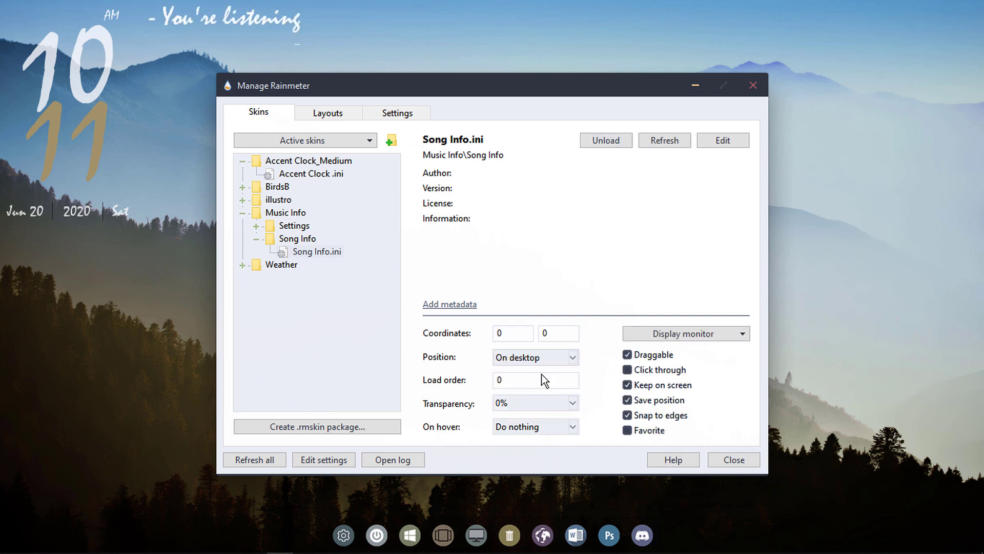
{"action": "left_click", "coordinate": [574, 405]}
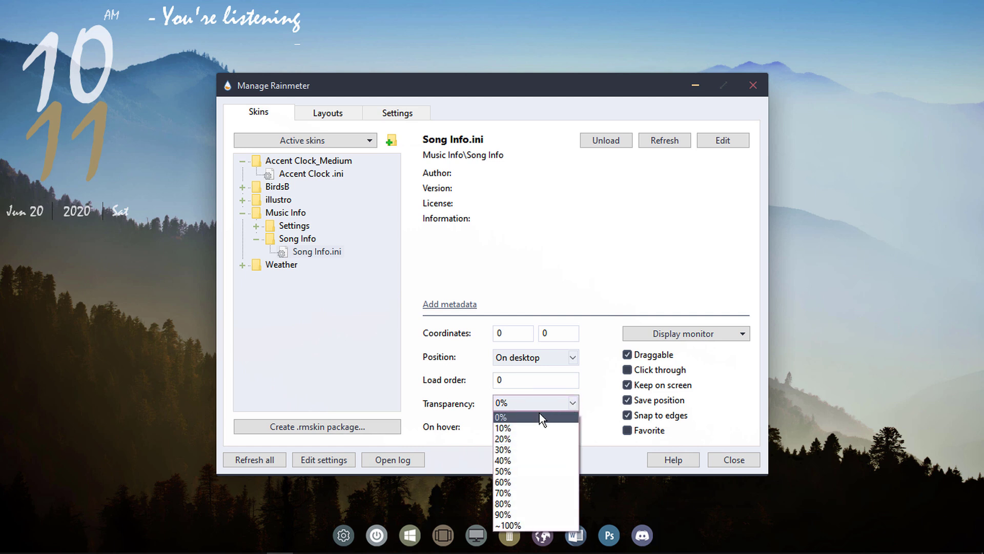
{"action": "left_click", "coordinate": [515, 428]}
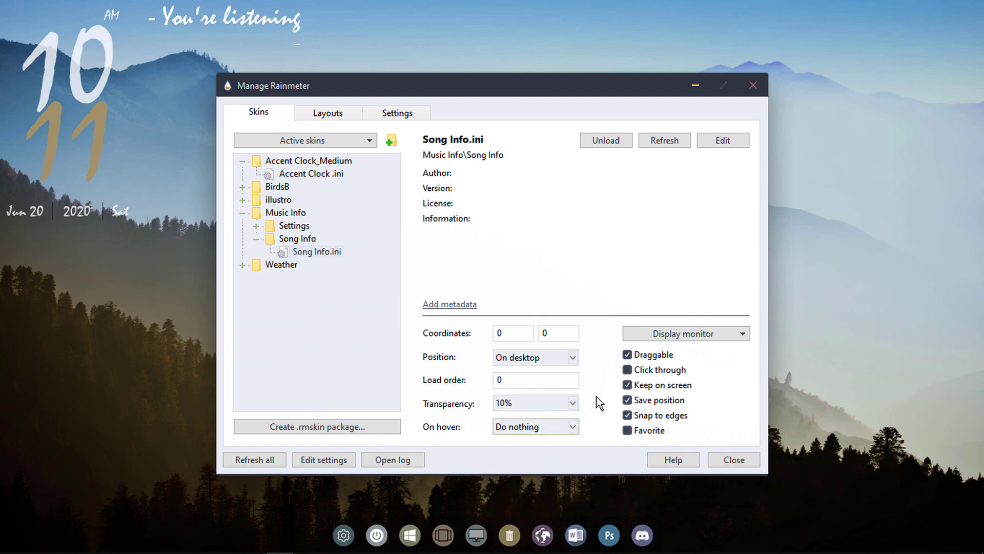
- Load Weather Forecast.ini from the Weather skin with its position set to On desktop, and close the Rainmeter manager
{"action": "left_click", "coordinate": [243, 264]}
{"action": "left_click", "coordinate": [255, 278]}
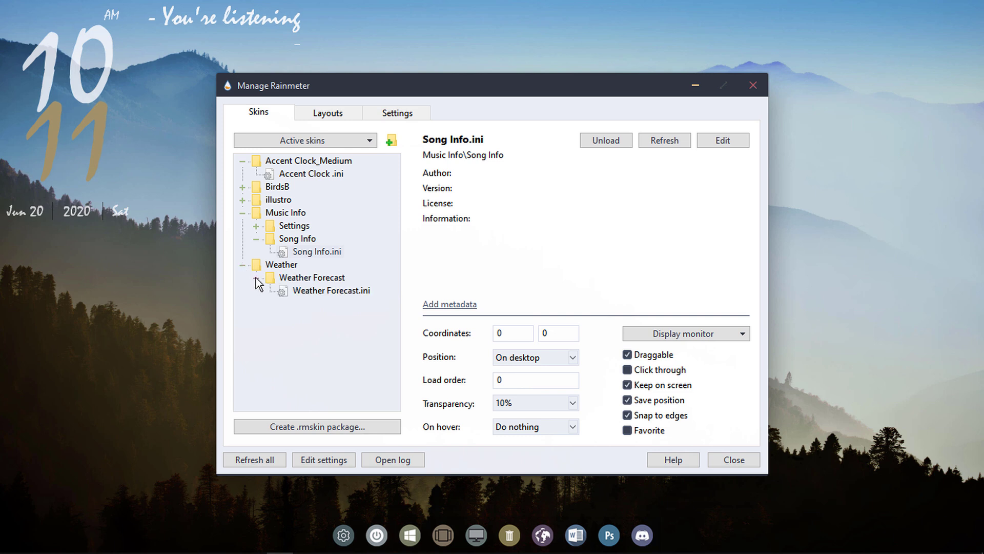
{"action": "left_click", "coordinate": [352, 292]}
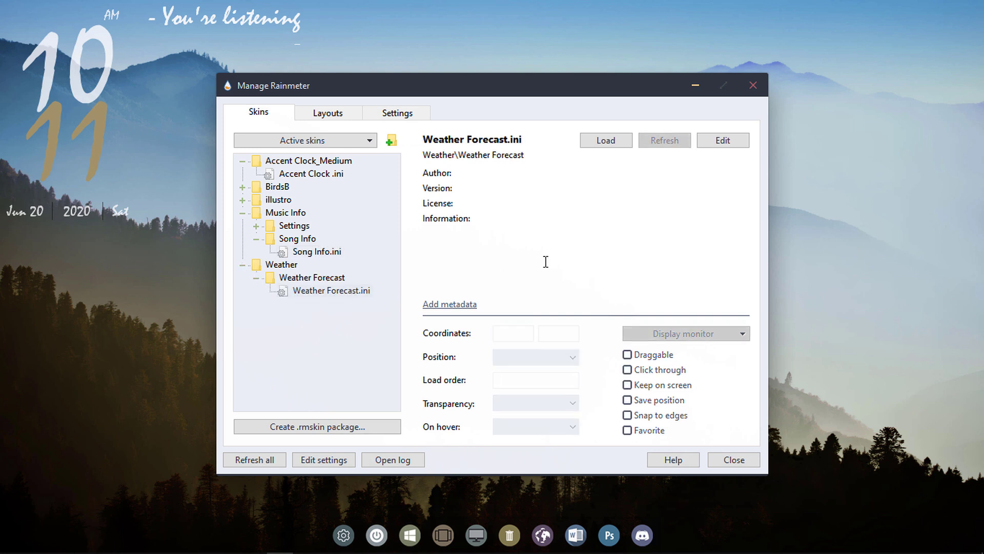
{"action": "left_click", "coordinate": [615, 142]}
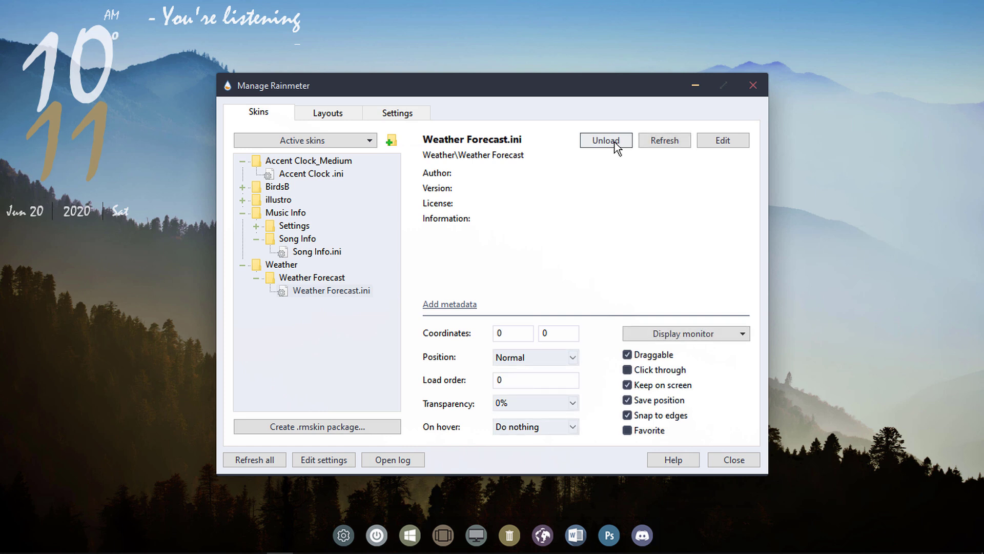
{"action": "left_click", "coordinate": [573, 357]}
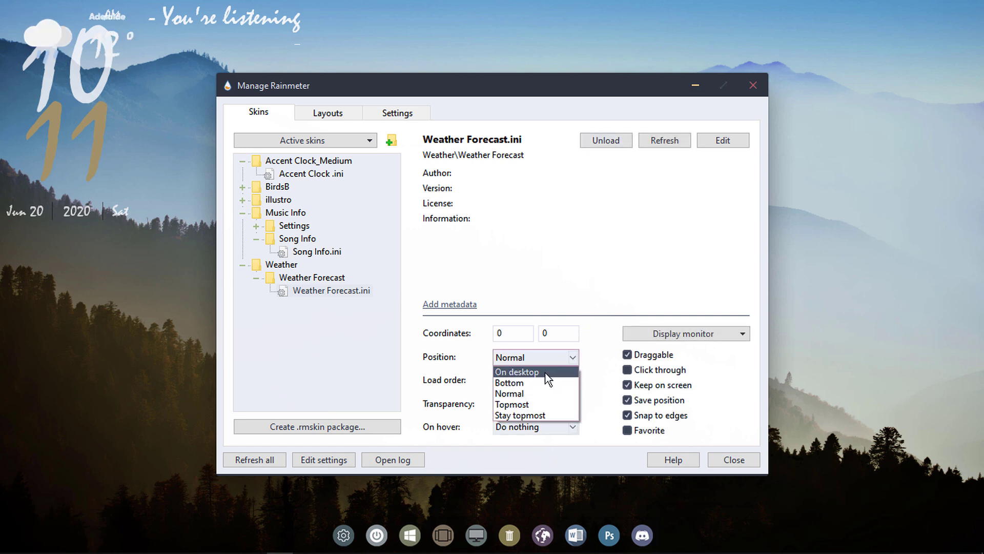
{"action": "left_click", "coordinate": [518, 372]}
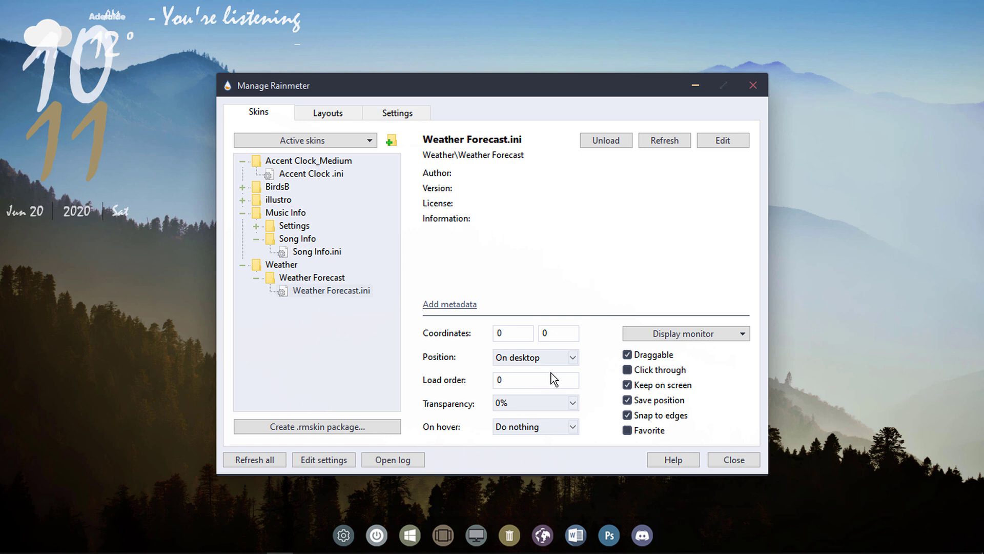
{"action": "left_click", "coordinate": [753, 85]}
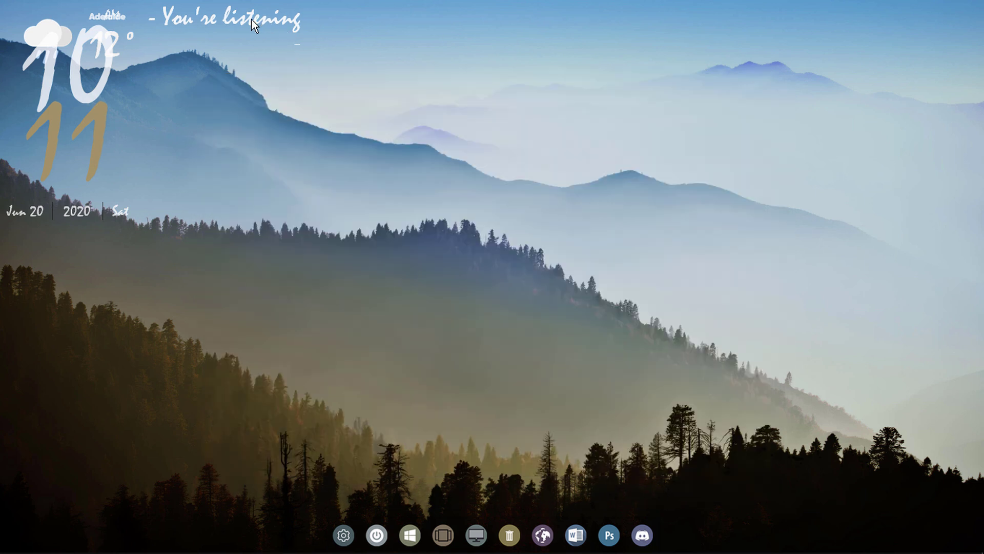
- Arrange the skins on the desktop, with the song info in the upper-right corner, the clock centered and the weather near the upper-left corner
{"action": "left_click_drag", "start_coordinate": [252, 20], "coordinate": [888, 45]}
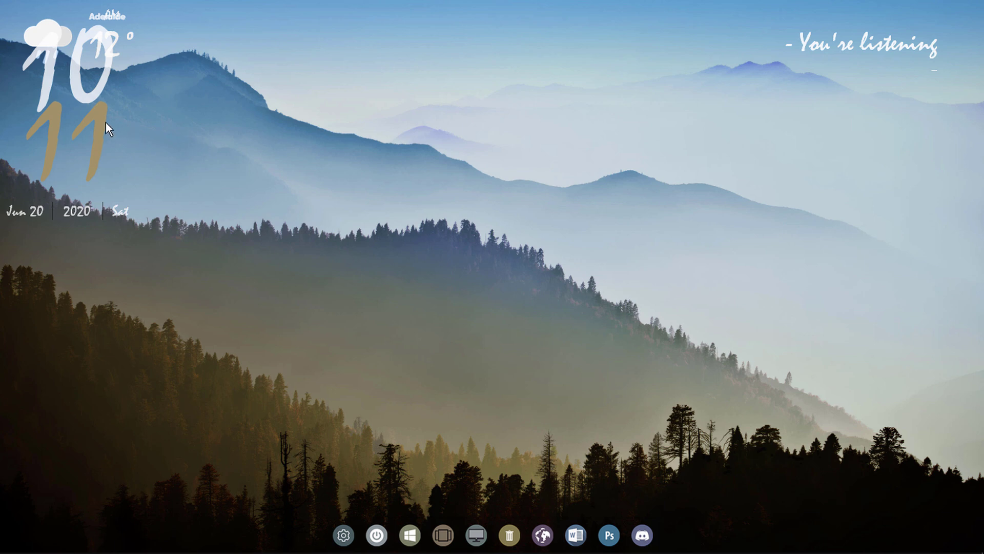
{"action": "left_click_drag", "start_coordinate": [114, 122], "coordinate": [522, 251]}
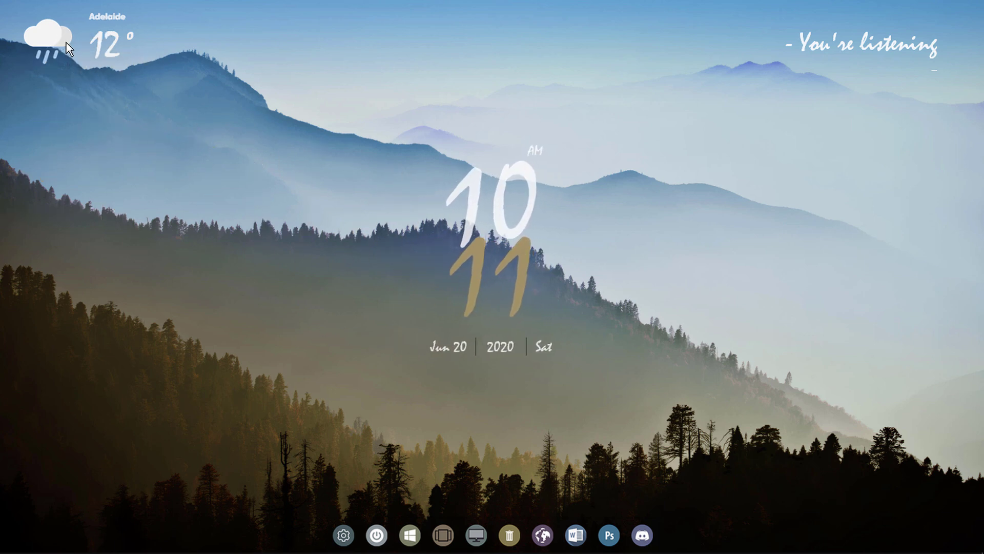
{"action": "left_click_drag", "start_coordinate": [67, 42], "coordinate": [87, 75]}
- Turn off Keep on screen for the weather skin and move it closer to the desktop's upper-left corner
{"action": "right_click", "coordinate": [85, 68]}
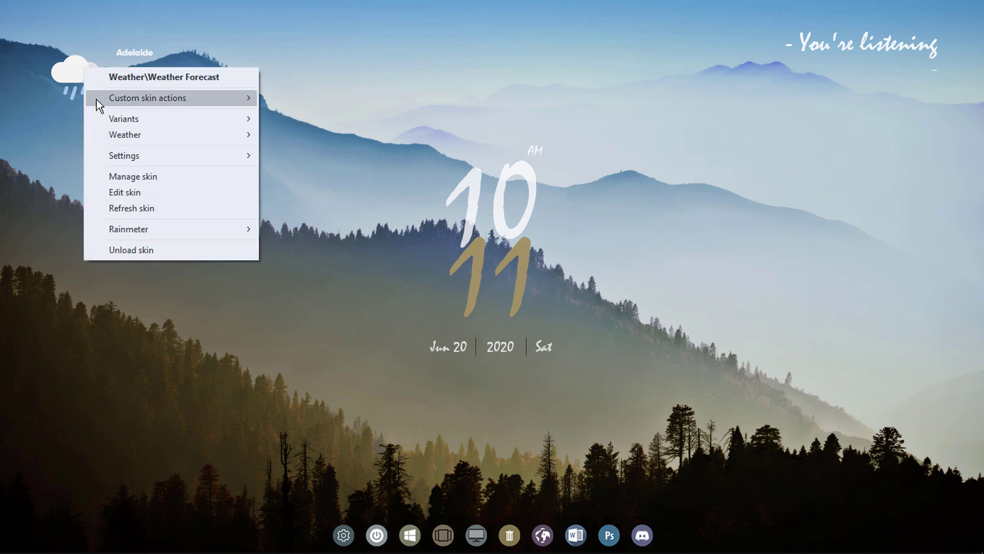
{"action": "mouse_move", "coordinate": [163, 156]}
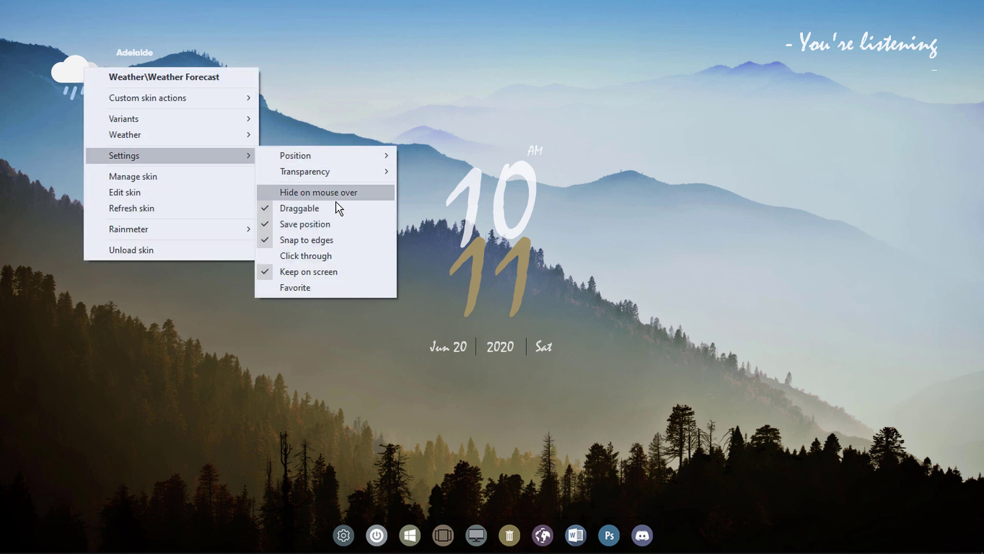
{"action": "left_click", "coordinate": [342, 273]}
{"action": "left_click_drag", "start_coordinate": [74, 70], "coordinate": [44, 52]}
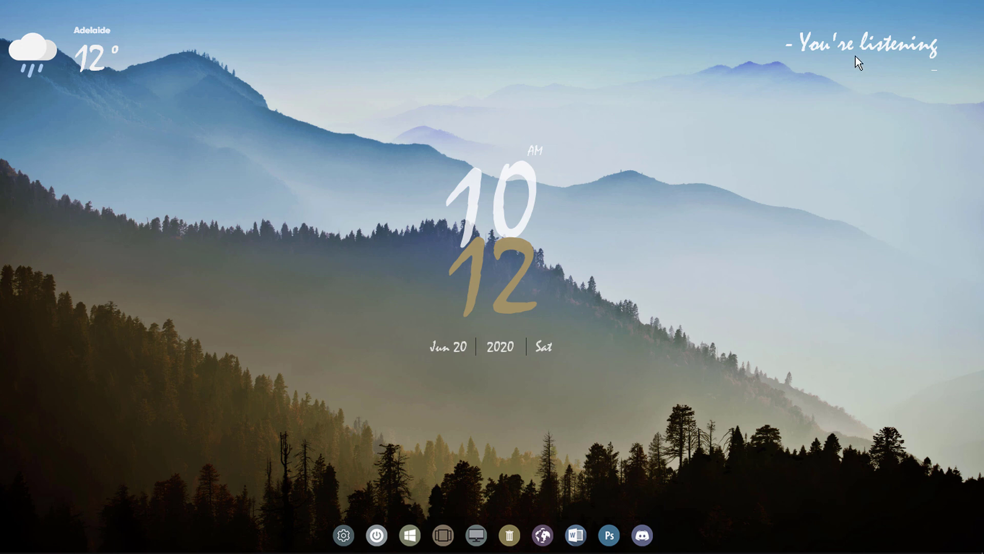
- Shrink the song info and weather skins slightly, and move the song info closer to the desktop's upper-right corner
{"action": "left_click_drag", "start_coordinate": [856, 57], "coordinate": [882, 45]}
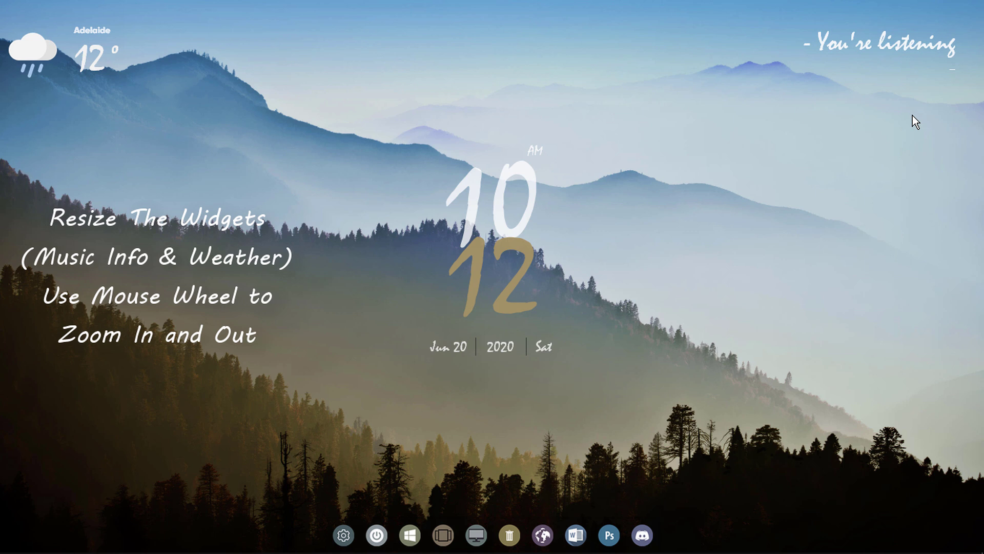
{"action": "scroll", "coordinate": [878, 32], "scroll_direction": "down", "scroll_amount": 3}
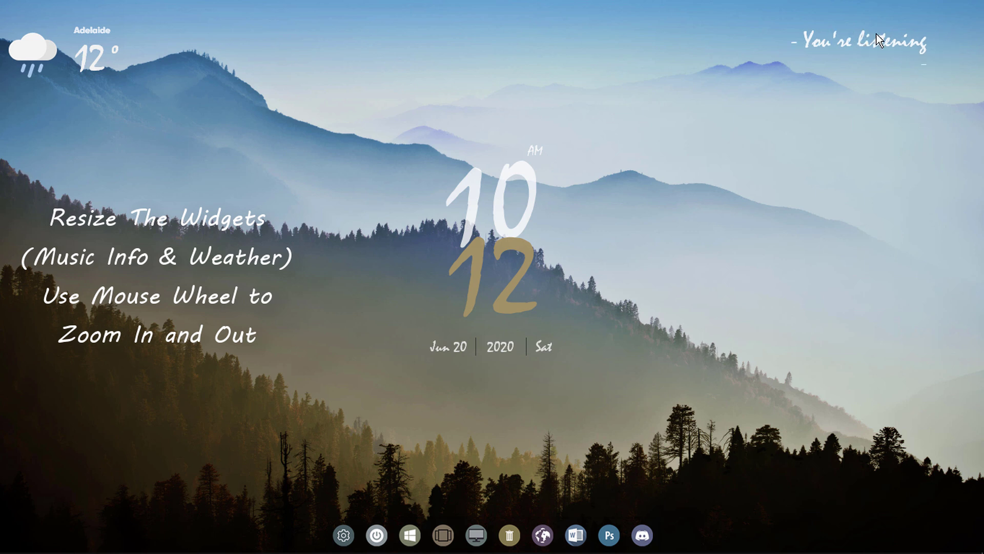
{"action": "scroll", "coordinate": [866, 36], "scroll_direction": "down", "scroll_amount": 1}
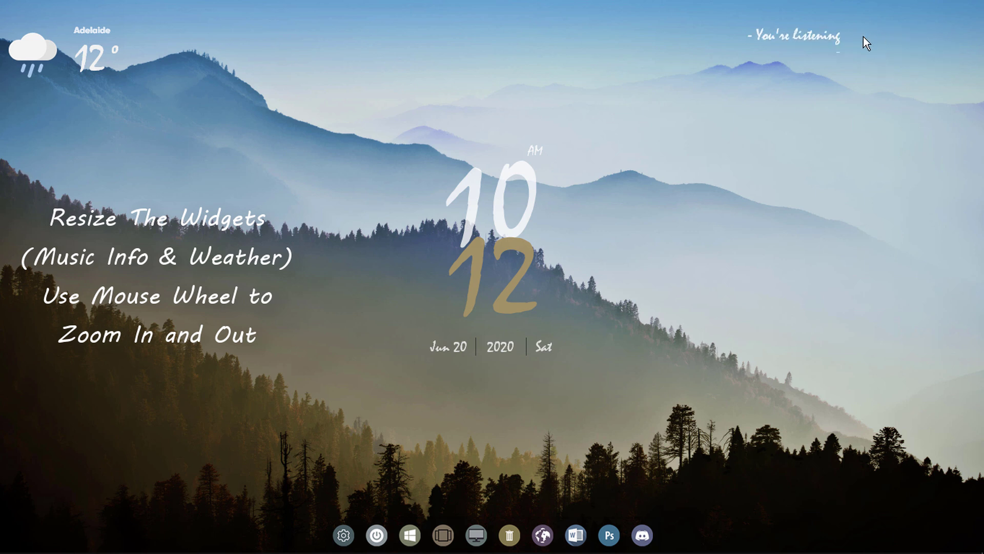
{"action": "left_click_drag", "start_coordinate": [826, 39], "coordinate": [958, 38]}
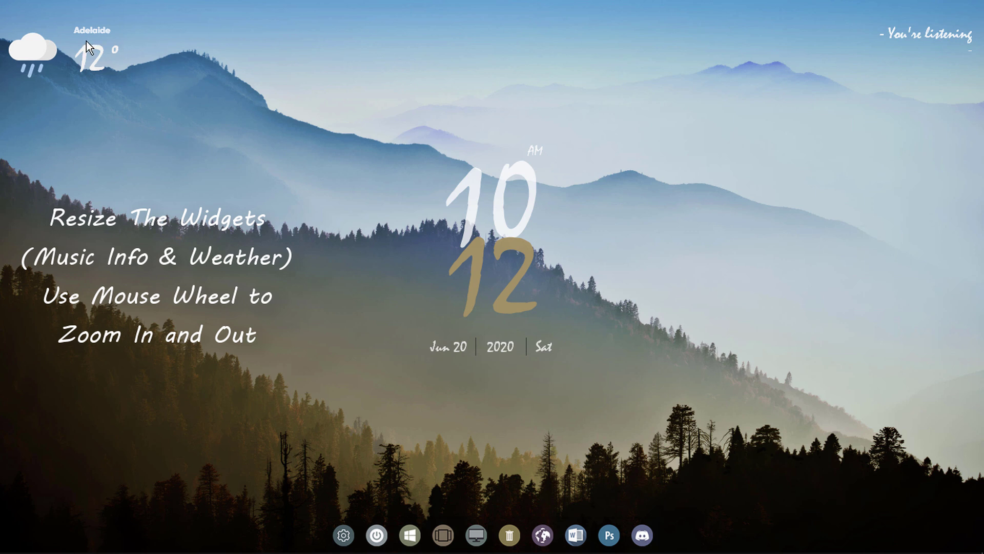
{"action": "scroll", "coordinate": [86, 54], "scroll_direction": "down", "scroll_amount": 3}
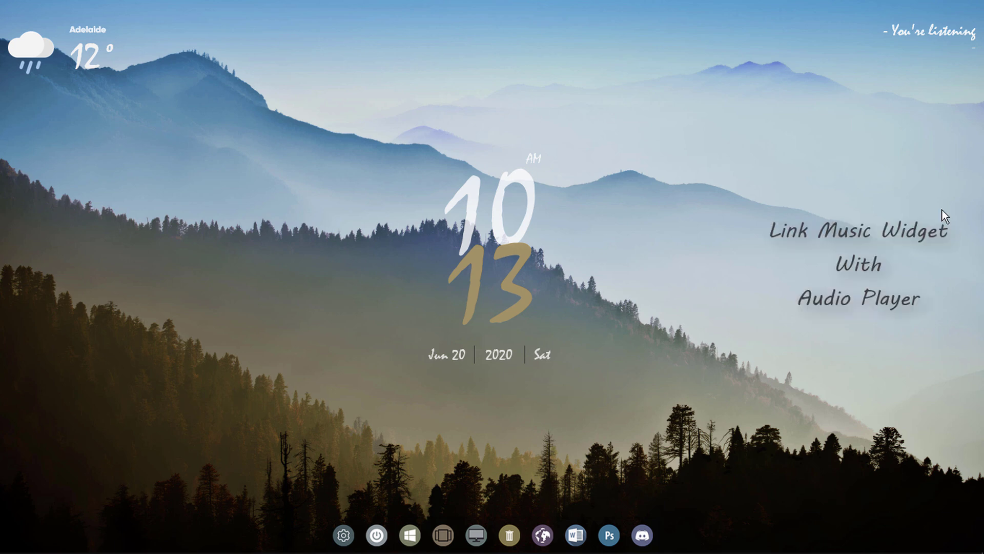
- Link the song info skin to Spotify (Desktop ver.) in the Music Info skin's Settings.ini, and unload that settings skin
{"action": "right_click", "coordinate": [899, 34]}
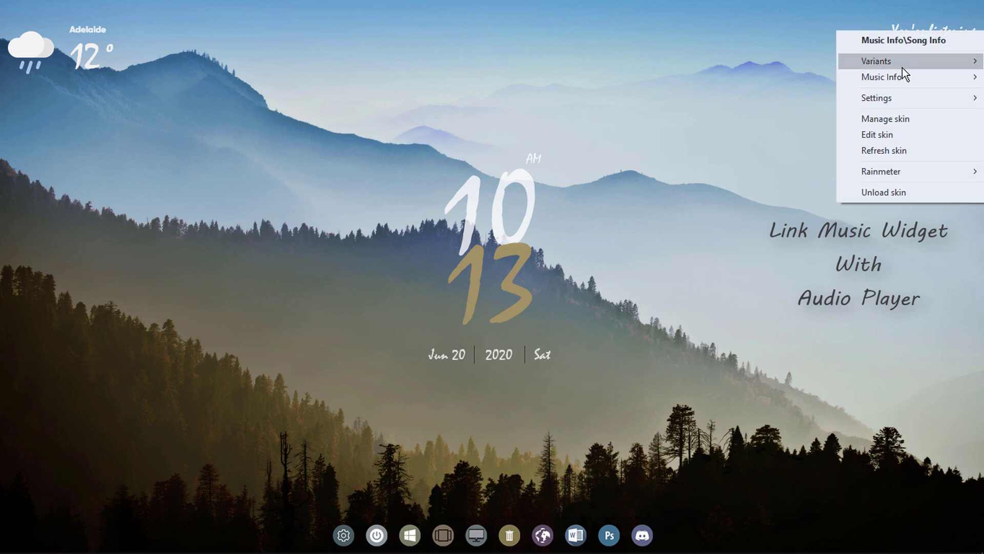
{"action": "mouse_move", "coordinate": [904, 79]}
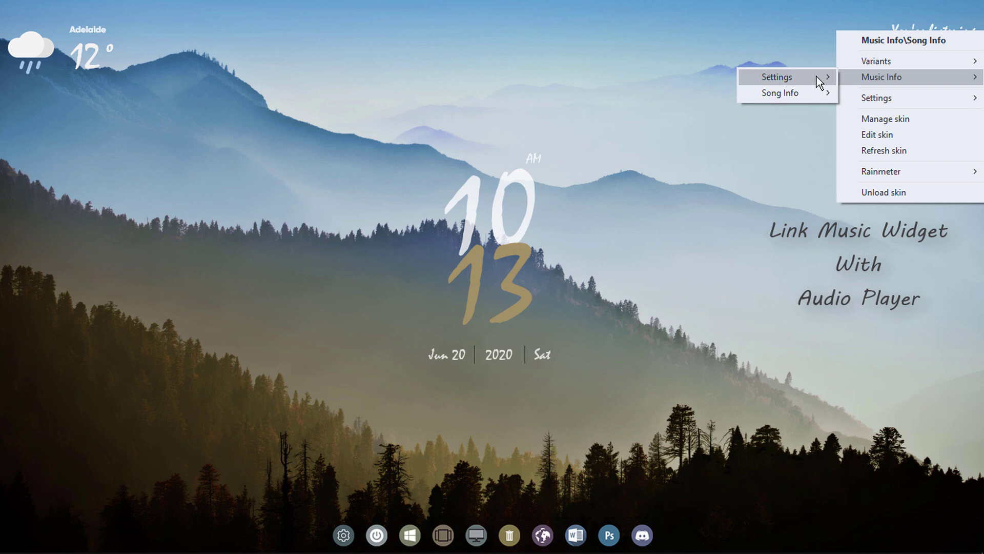
{"action": "mouse_move", "coordinate": [806, 77]}
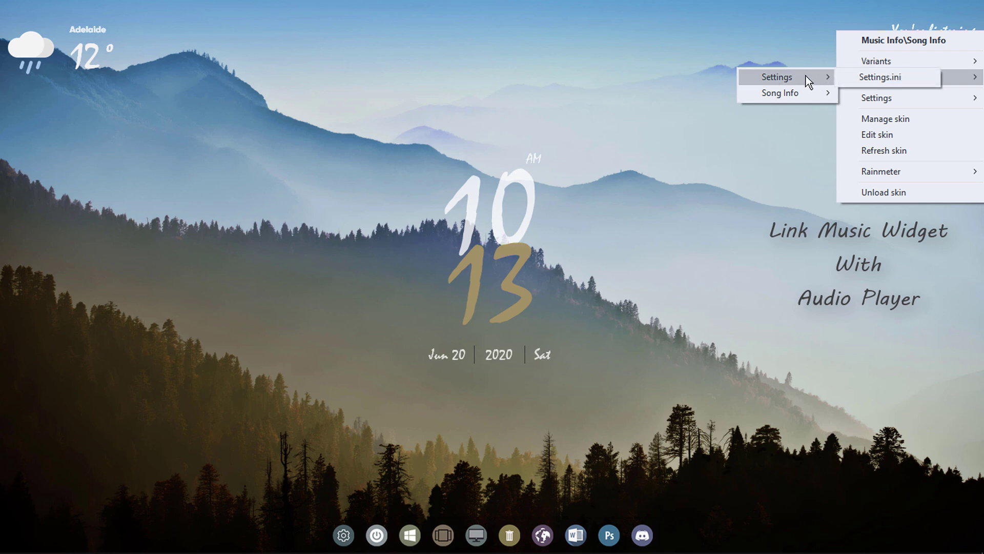
{"action": "left_click", "coordinate": [876, 77]}
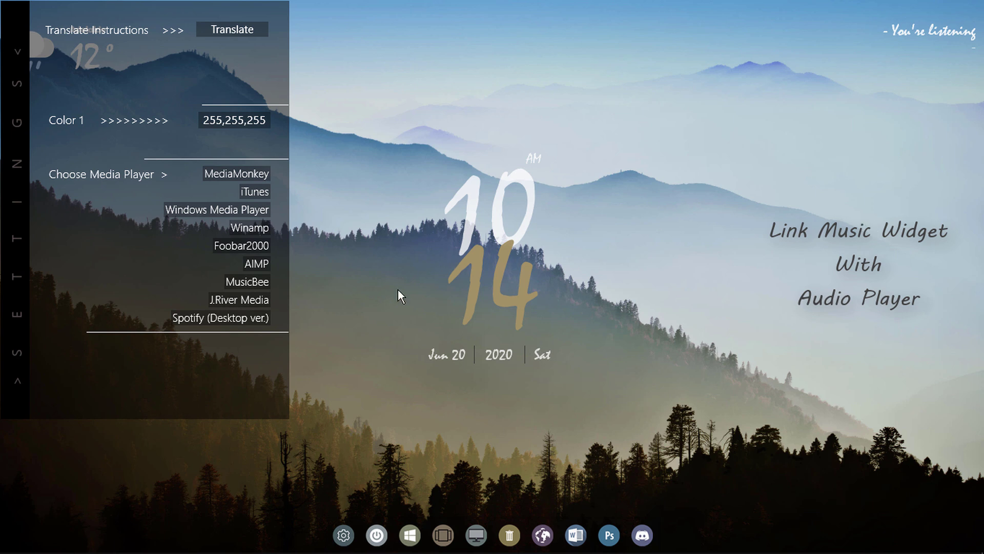
{"action": "left_click", "coordinate": [204, 319]}
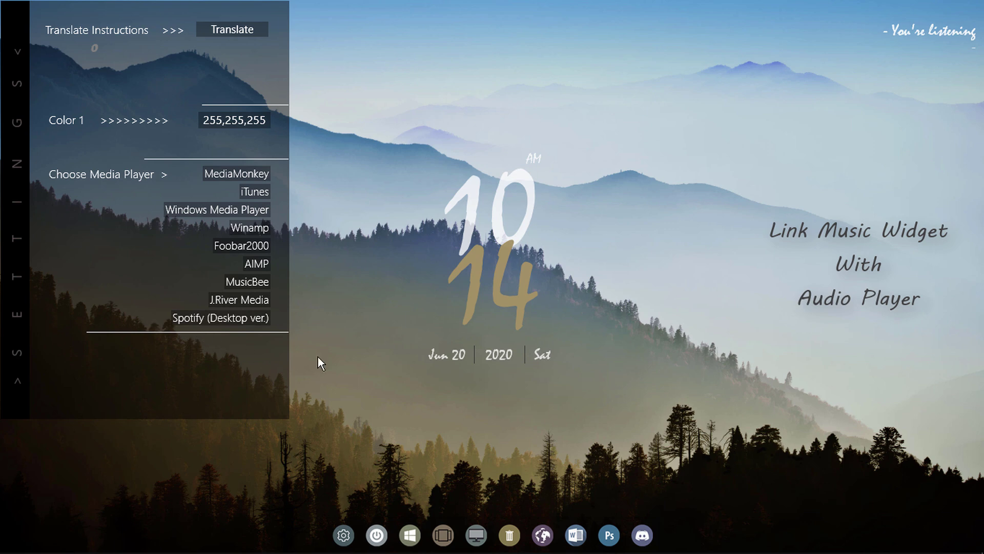
{"action": "right_click", "coordinate": [229, 364]}
{"action": "left_click", "coordinate": [292, 525]}
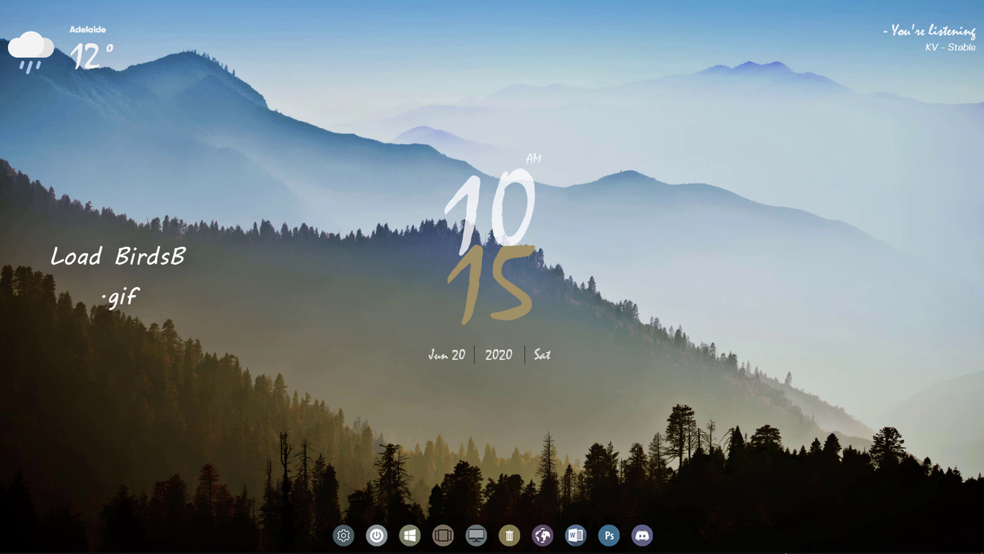
- Load disco.ini from the BirdsB skin in the Rainmeter manager, with its position set to On desktop
{"action": "mouse_move", "coordinate": [810, 553]}
{"action": "left_click", "coordinate": [842, 543]}
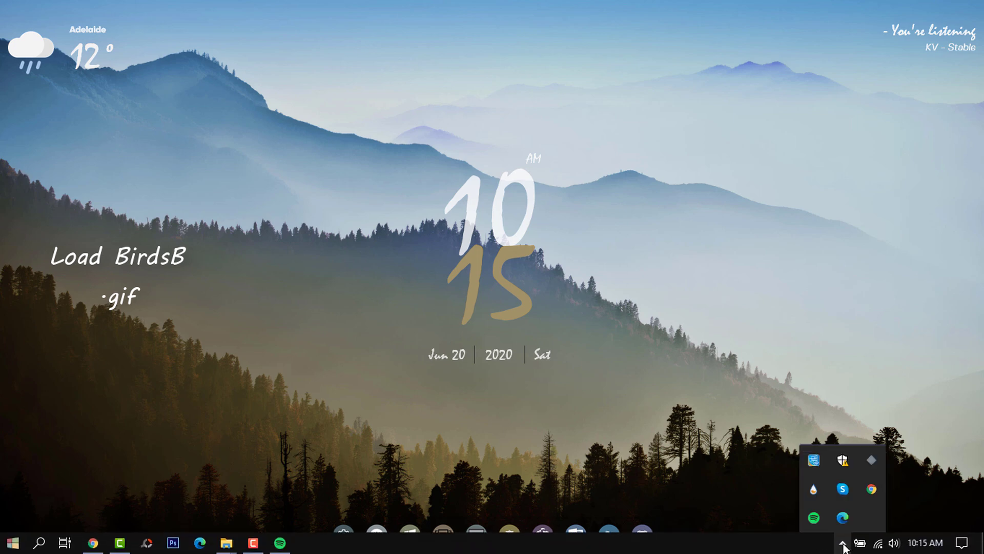
{"action": "left_click", "coordinate": [812, 491]}
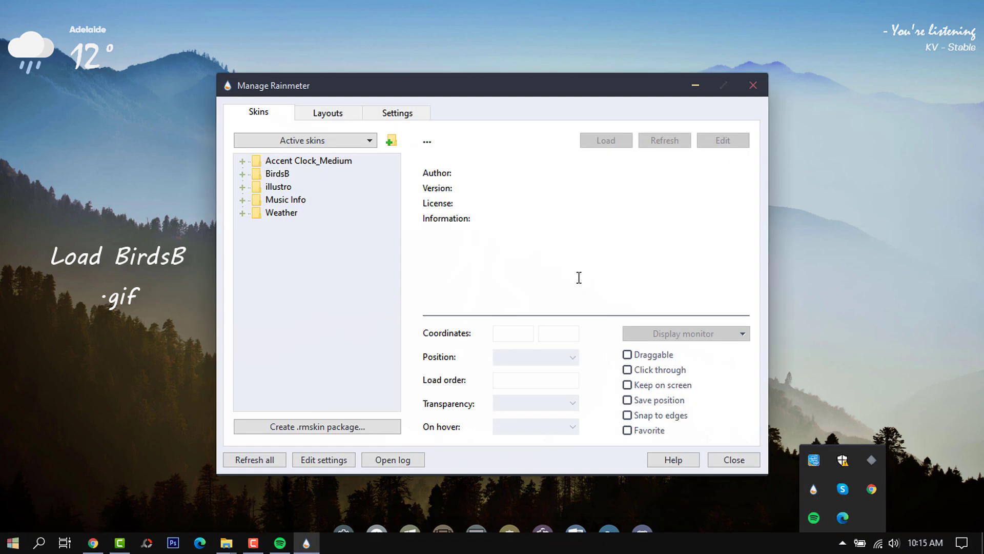
{"action": "left_click", "coordinate": [241, 174]}
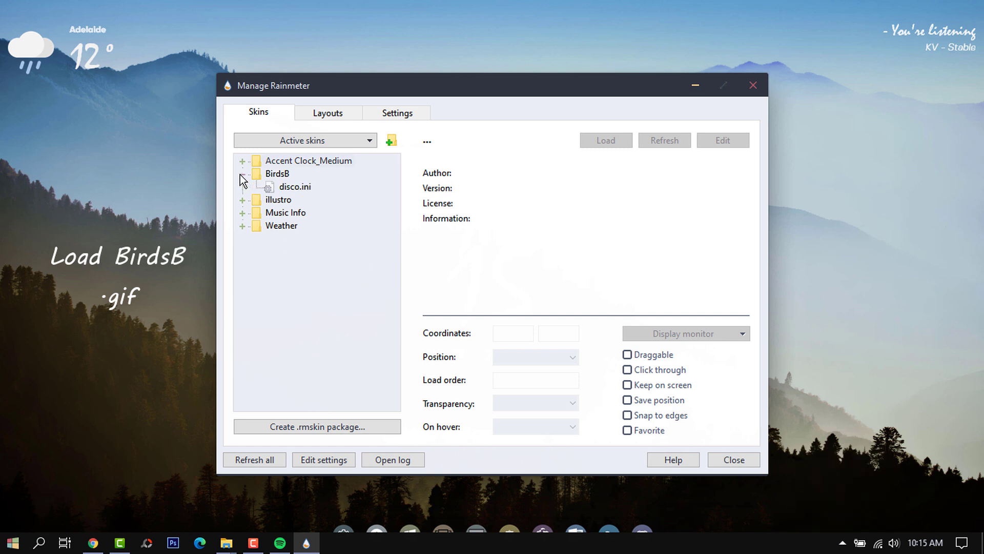
{"action": "left_click", "coordinate": [303, 187]}
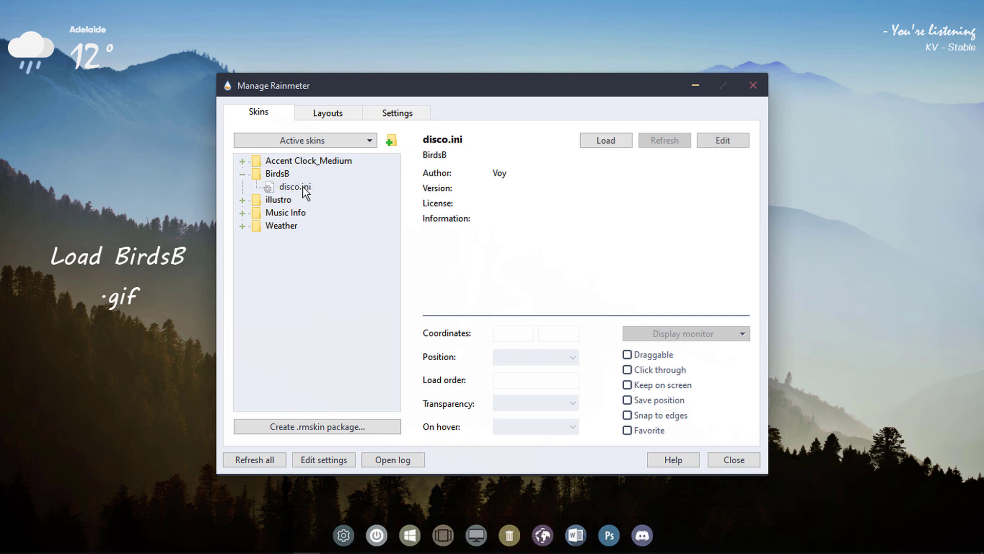
{"action": "left_click", "coordinate": [610, 141]}
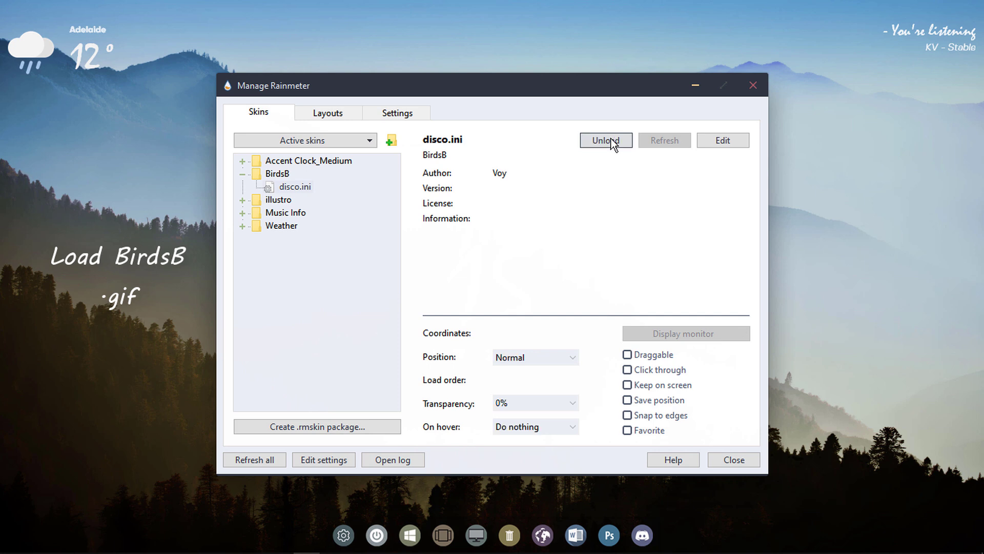
{"action": "left_click", "coordinate": [573, 357]}
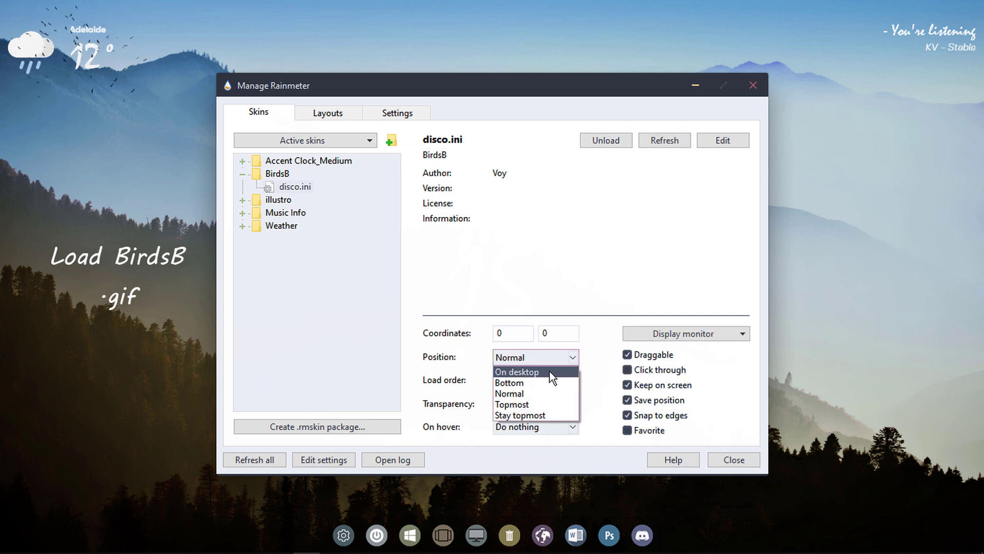
{"action": "left_click", "coordinate": [549, 373]}
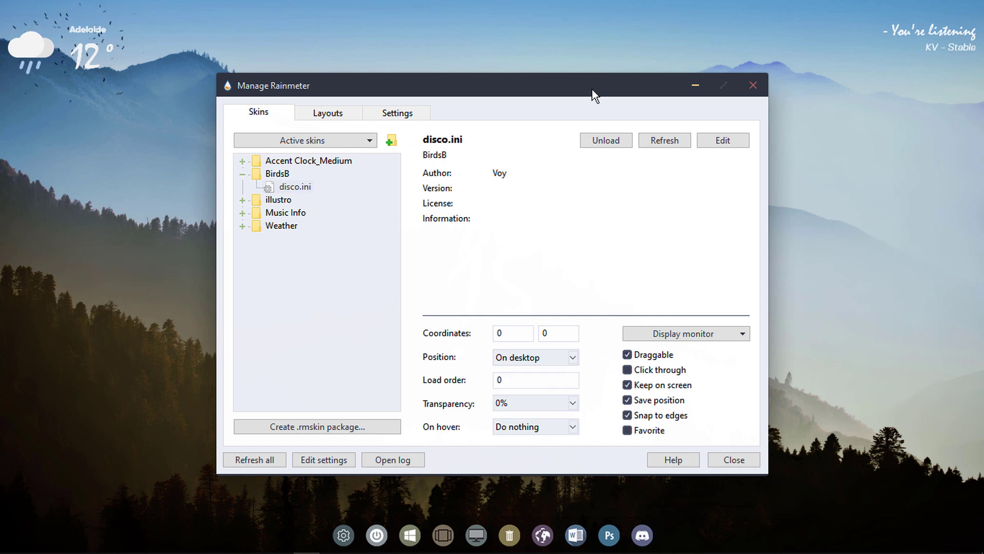
- Set the coordinates of the birds skin to 861 and 534, and close the Rainmeter manager
{"action": "left_click_drag", "start_coordinate": [592, 90], "coordinate": [349, 110]}
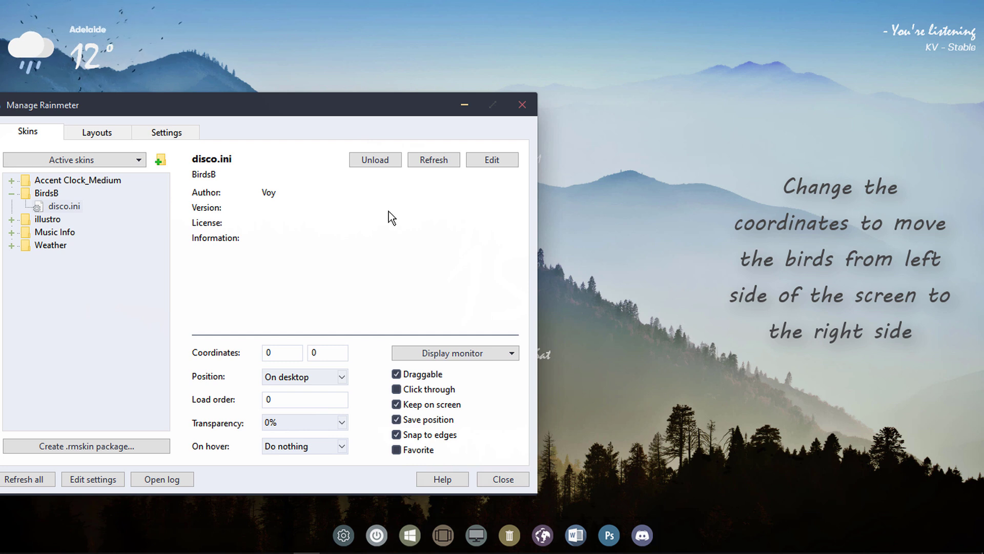
{"action": "double_click", "coordinate": [269, 352]}
{"action": "type", "text": "861"}
{"action": "double_click", "coordinate": [323, 352]}
{"action": "type", "text": "534"}
{"action": "left_click", "coordinate": [523, 105]}
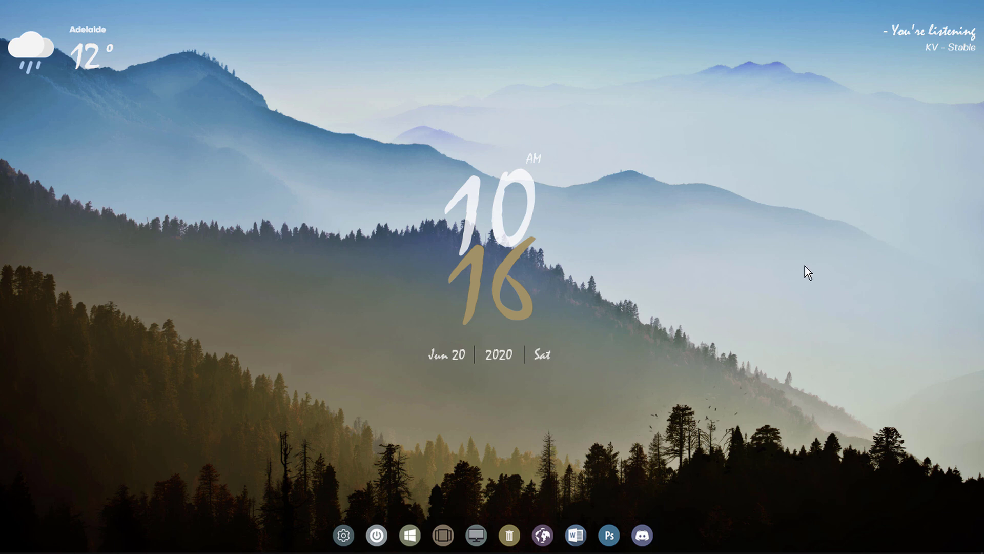